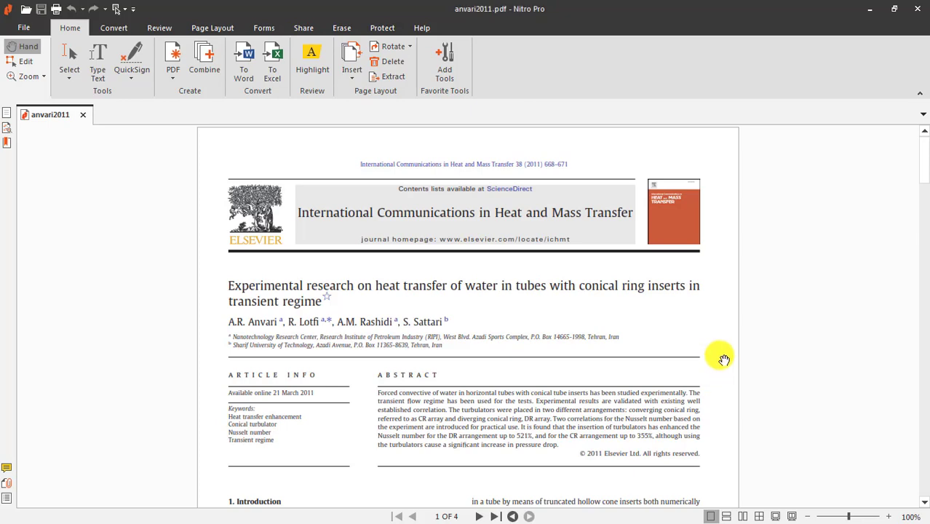
# Look through the anvari2011.pdf paper, examining the Nusselt number and pressure drop charts in Figs. 2 to 4.
pyautogui.scroll(-15, 724, 360)
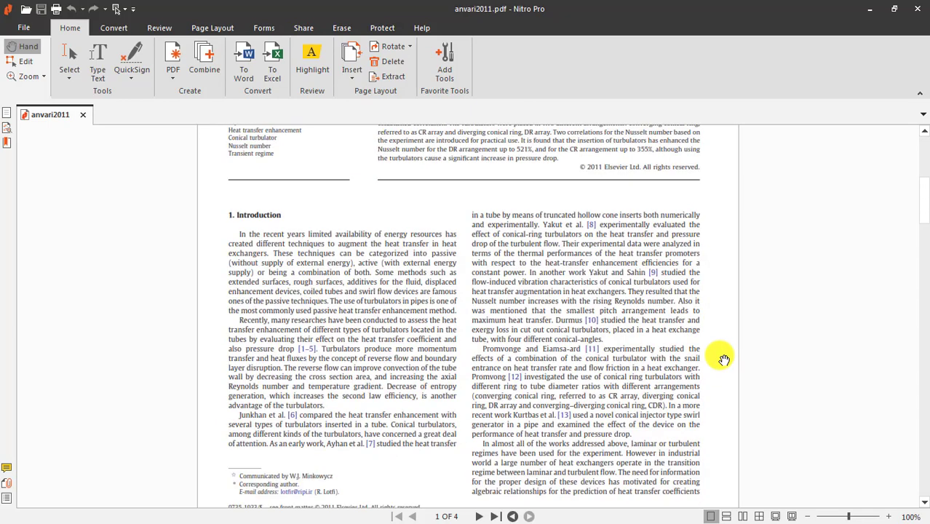
pyautogui.scroll(-3, 724, 360)
pyautogui.scroll(-8, 724, 360)
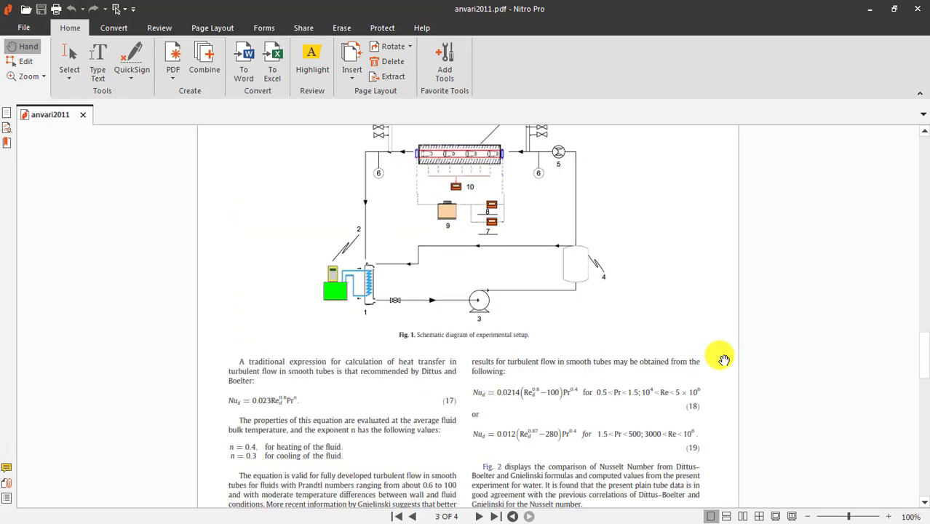
pyautogui.scroll(-3, 724, 360)
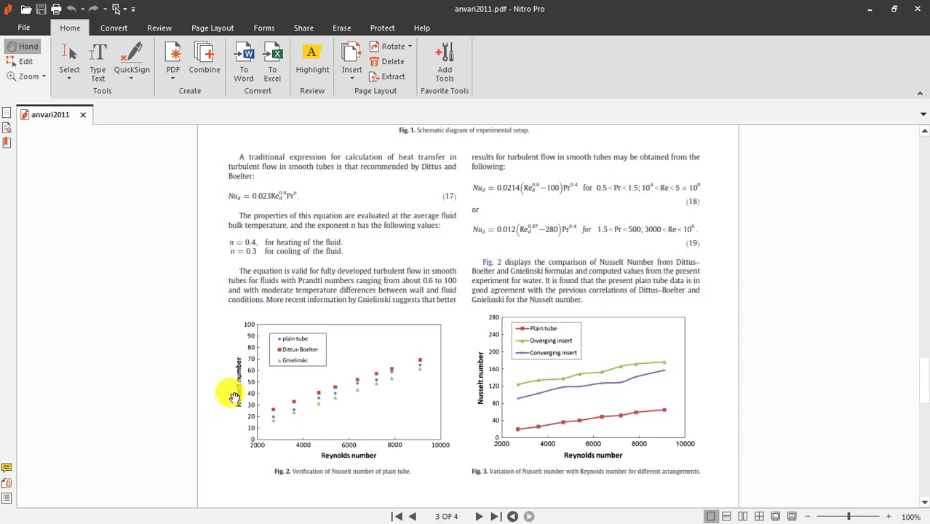
pyautogui.scroll(-5, 243, 353)
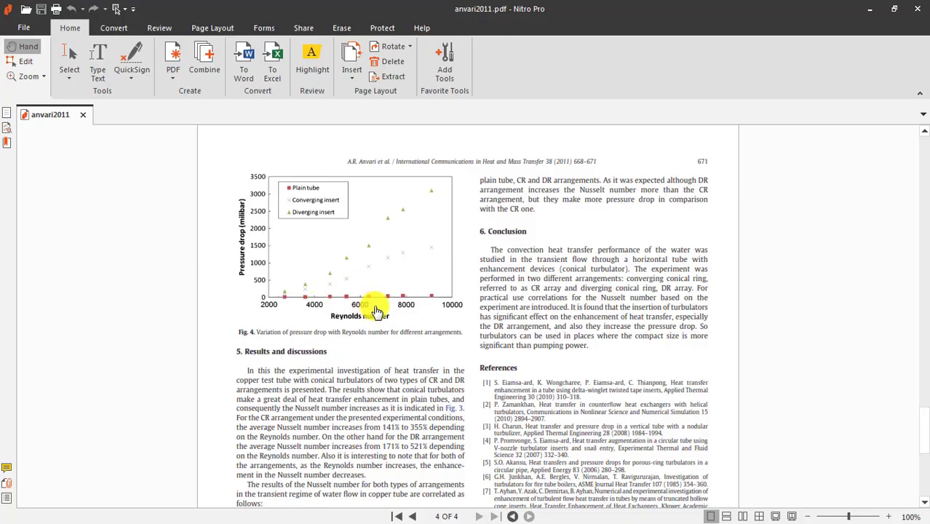
pyautogui.scroll(10, 373, 309)
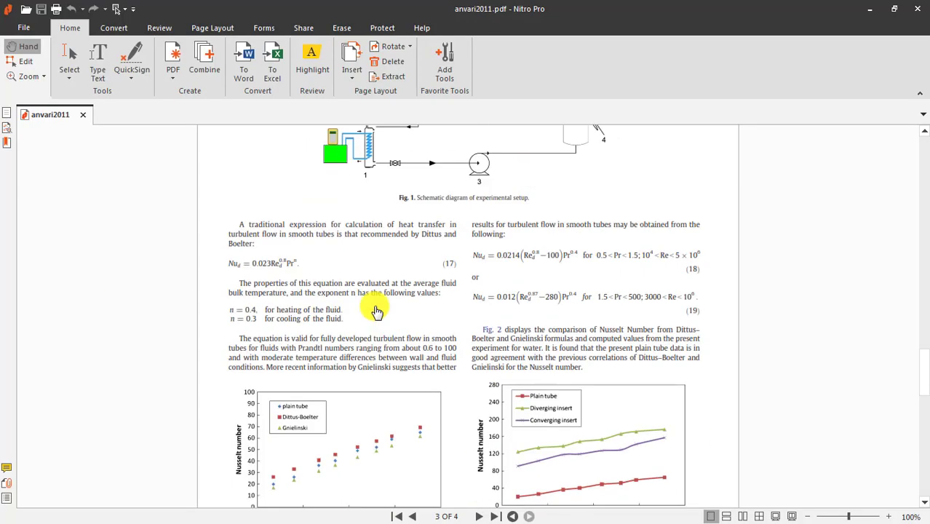
pyautogui.scroll(-1, 376, 312)
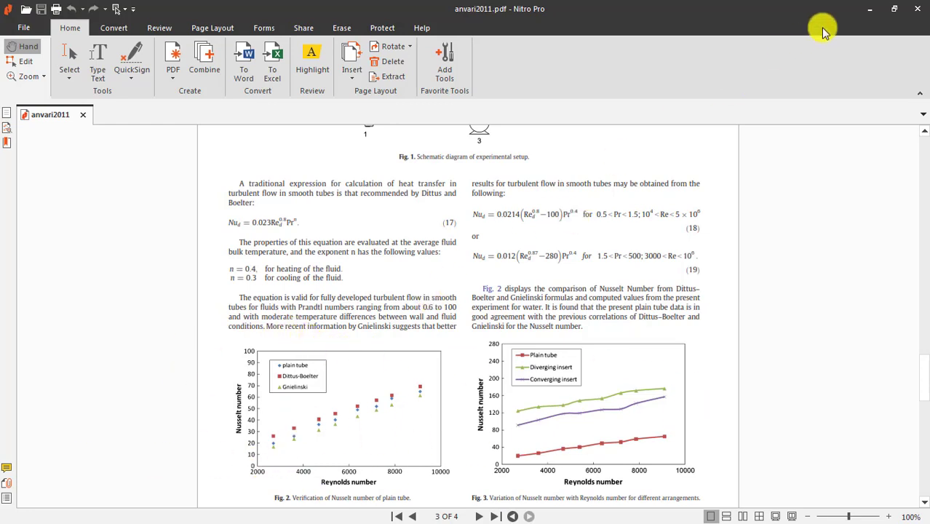
# Open the Snipping Tool and enlarge page 3 of the paper to 150% with Figs. 2 and 3 in view.
pyautogui.click(869, 9)
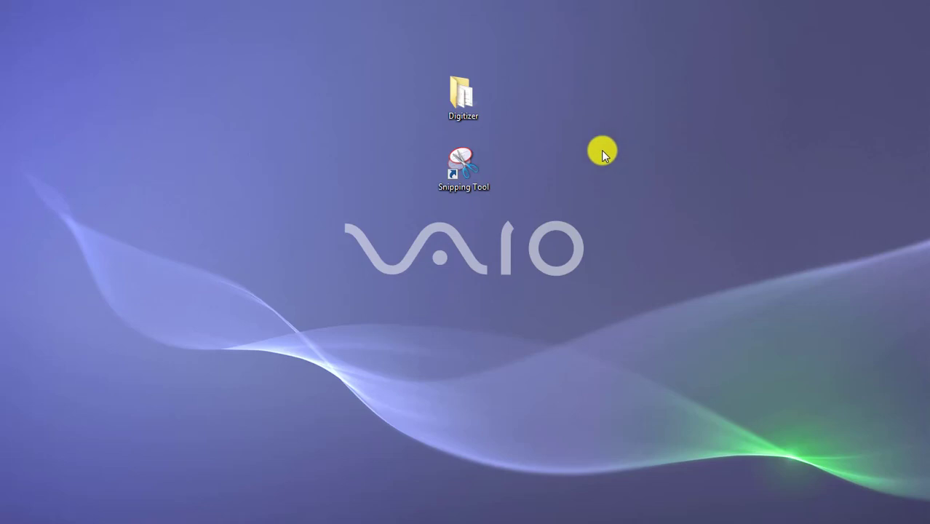
pyautogui.doubleClick(470, 177)
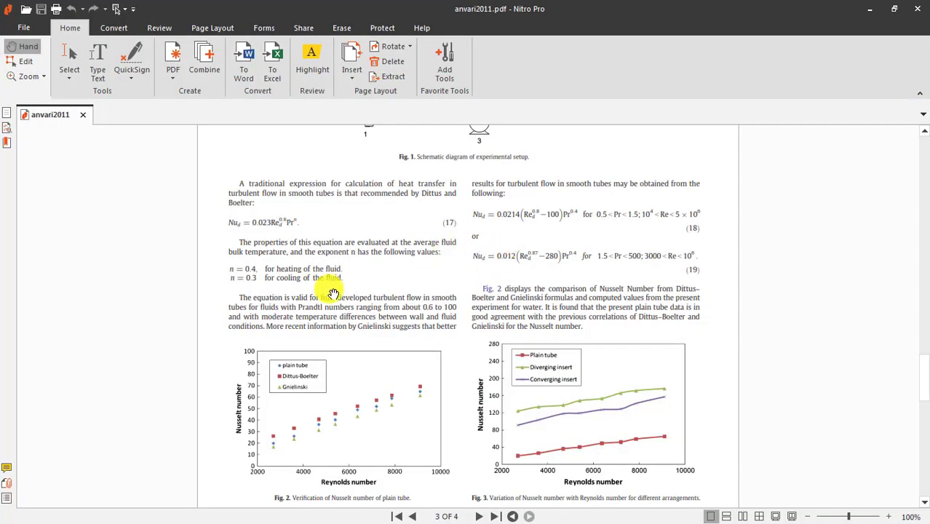
pyautogui.scroll(-10, 538, 233)
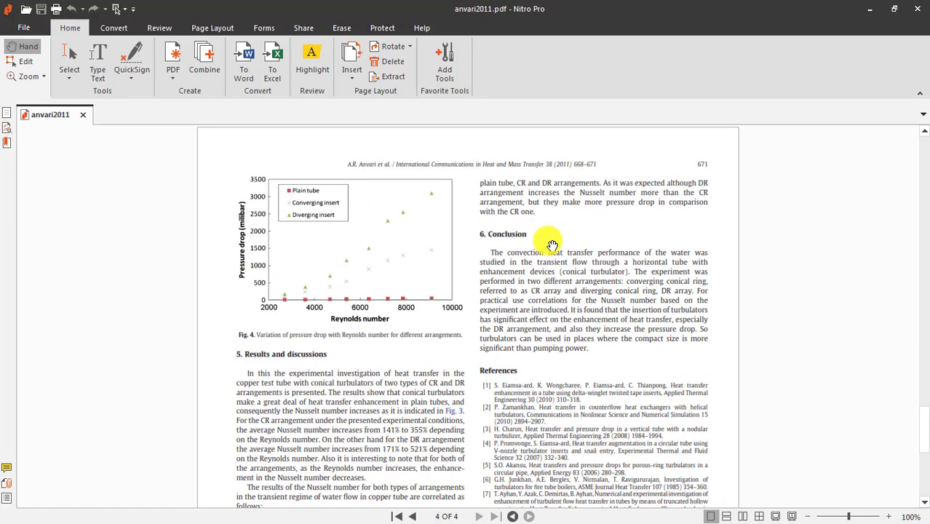
pyautogui.scroll(6, 552, 245)
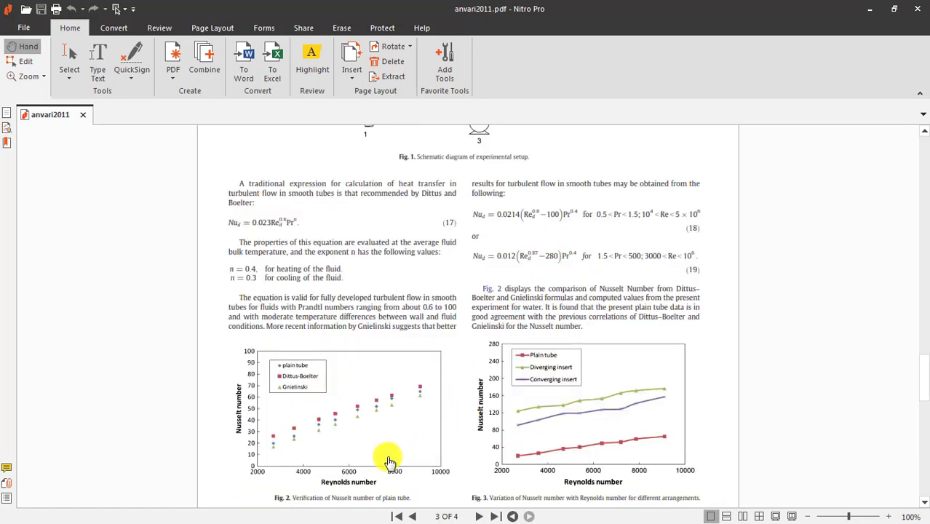
pyautogui.click(888, 515)
pyautogui.click(888, 516)
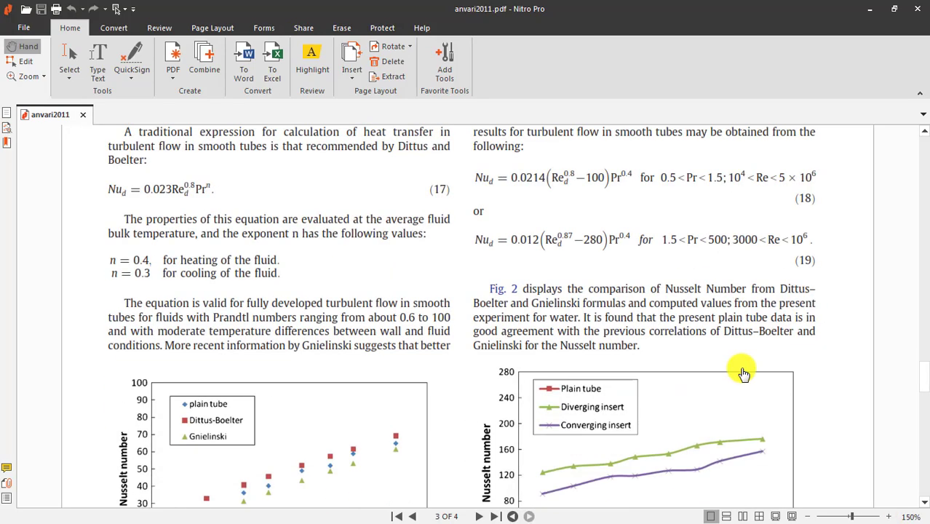
pyautogui.scroll(-3, 741, 373)
pyautogui.scroll(-1, 741, 374)
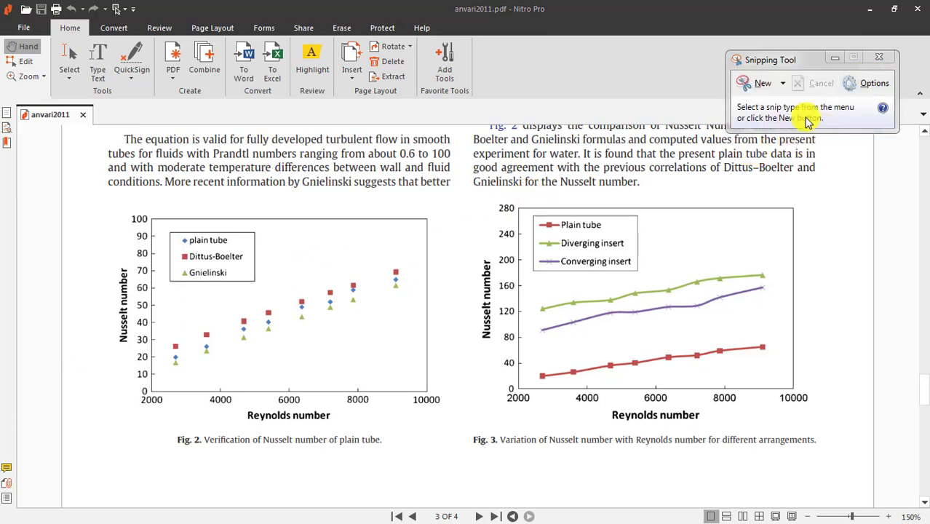
# Capture a snip of the Fig. 2 chart including its axis labels and save it as a.PNG in the Digitizer folder.
pyautogui.moveTo(771, 60); pyautogui.dragTo(729, 114)
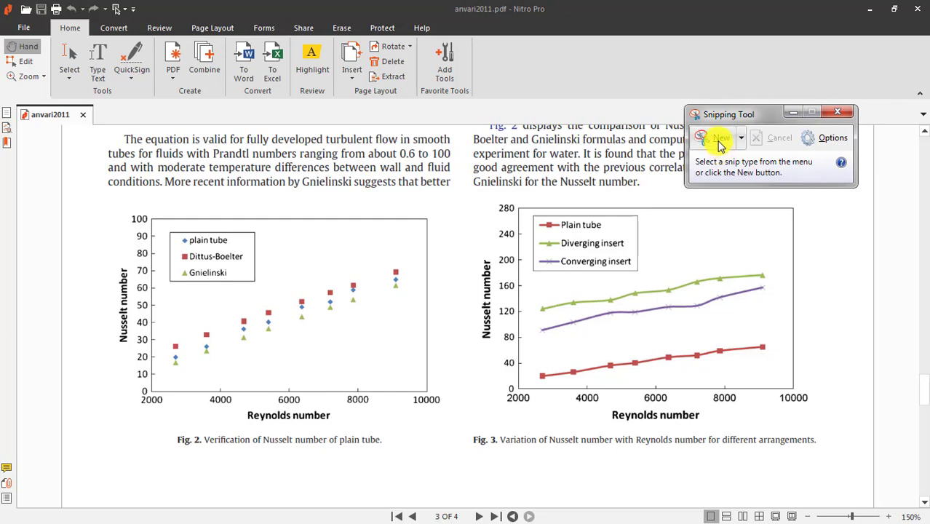
pyautogui.click(719, 139)
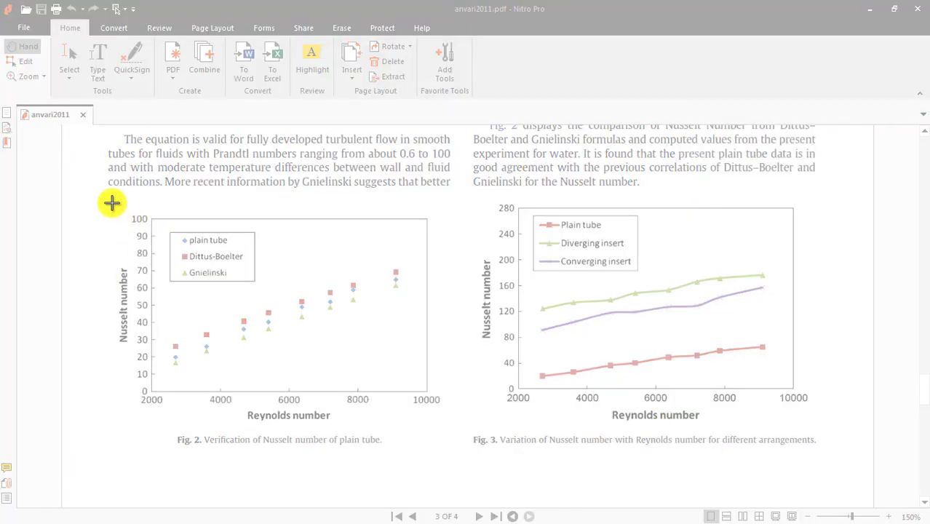
pyautogui.moveTo(112, 204); pyautogui.dragTo(446, 427)
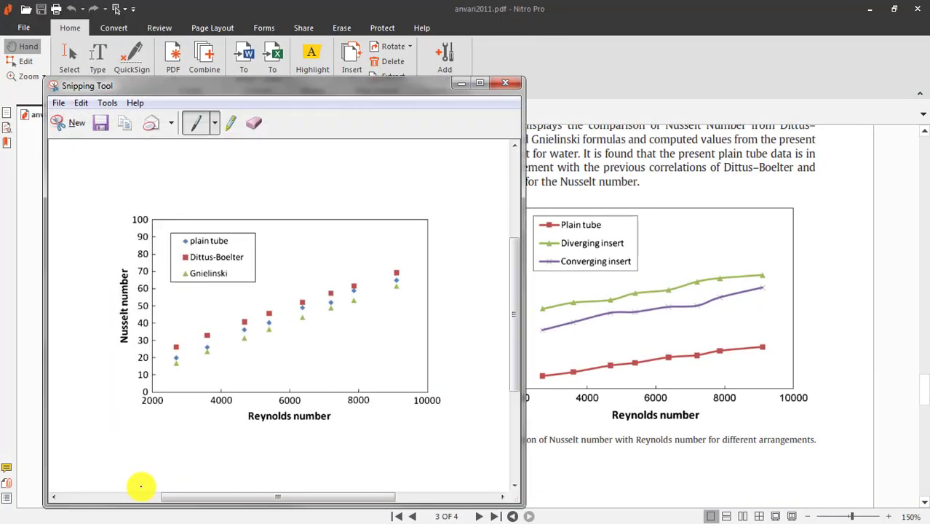
pyautogui.click(101, 123)
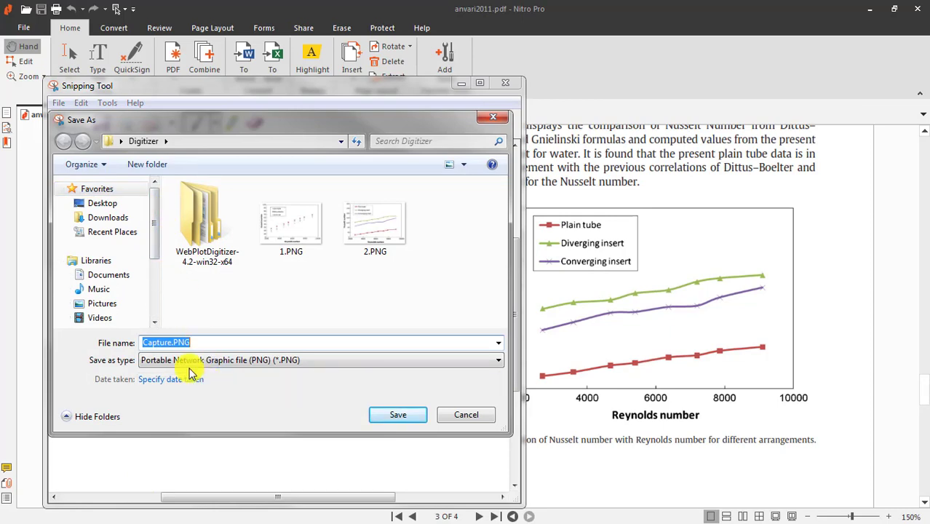
pyautogui.write('a')
pyautogui.press('Return')
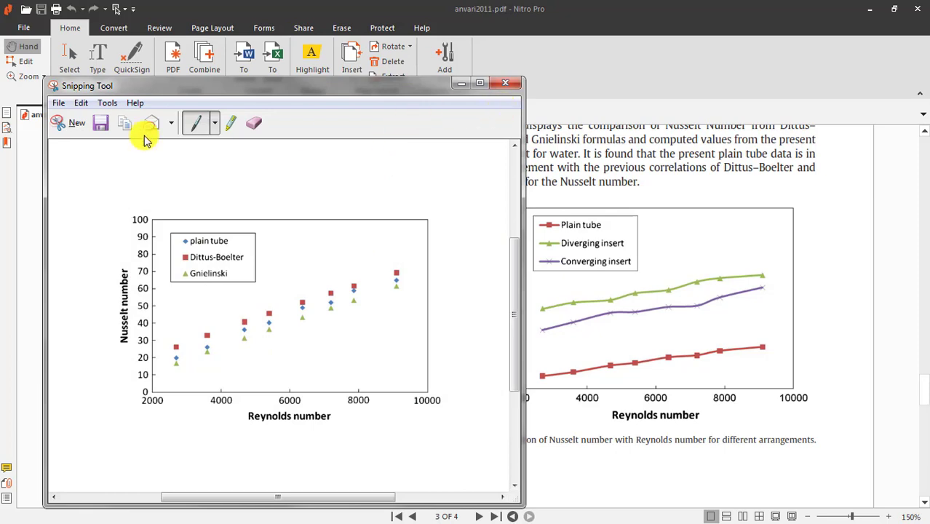
# Capture a snip of the Fig. 3 chart, save it as b.PNG in the Digitizer folder, and close the Snipping Tool.
pyautogui.click(69, 123)
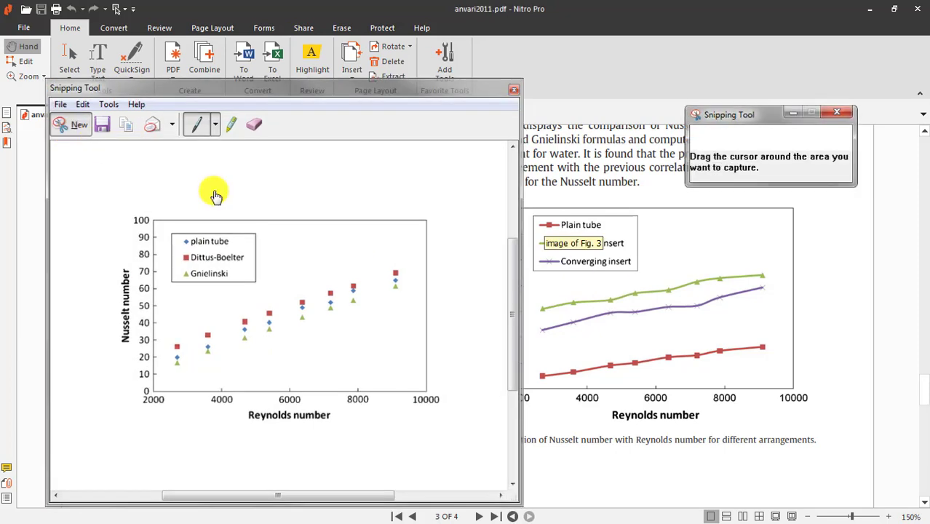
pyautogui.moveTo(474, 195); pyautogui.dragTo(813, 428)
pyautogui.click(462, 113)
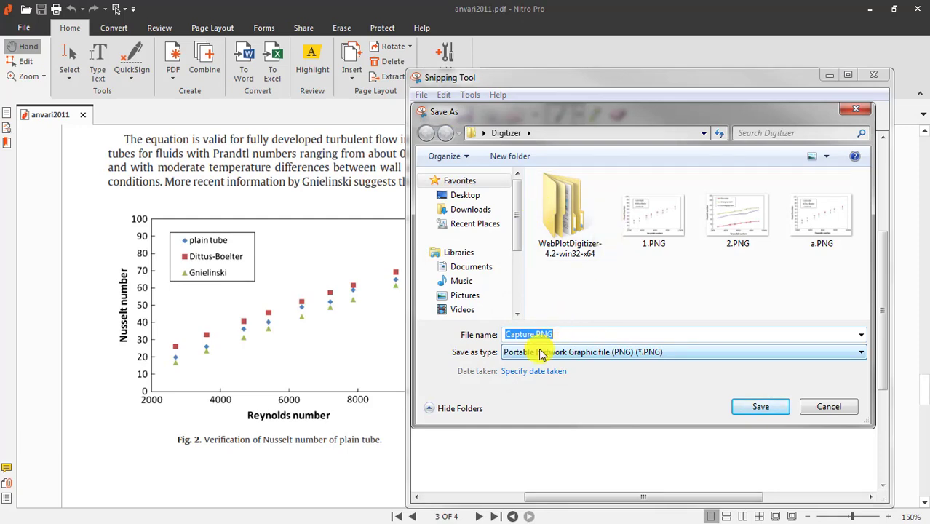
pyautogui.write('3')
pyautogui.press('Return')
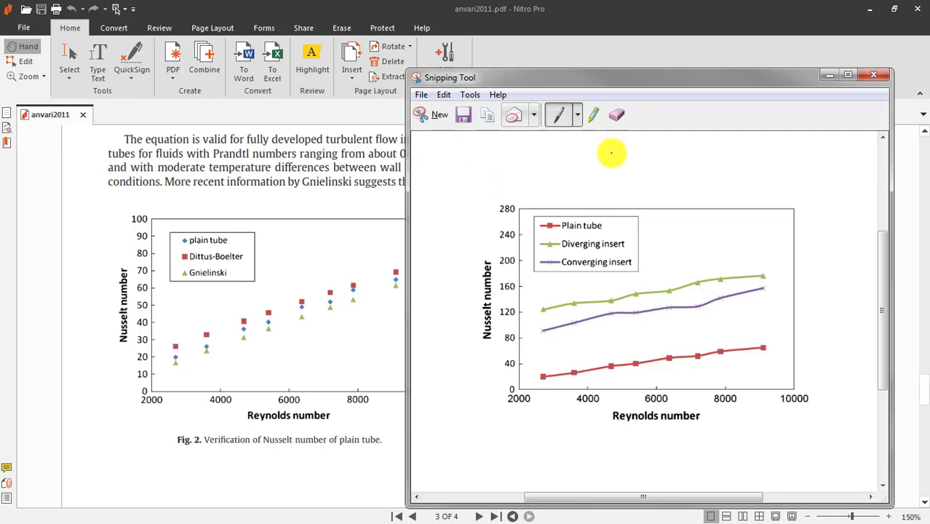
pyautogui.click(883, 77)
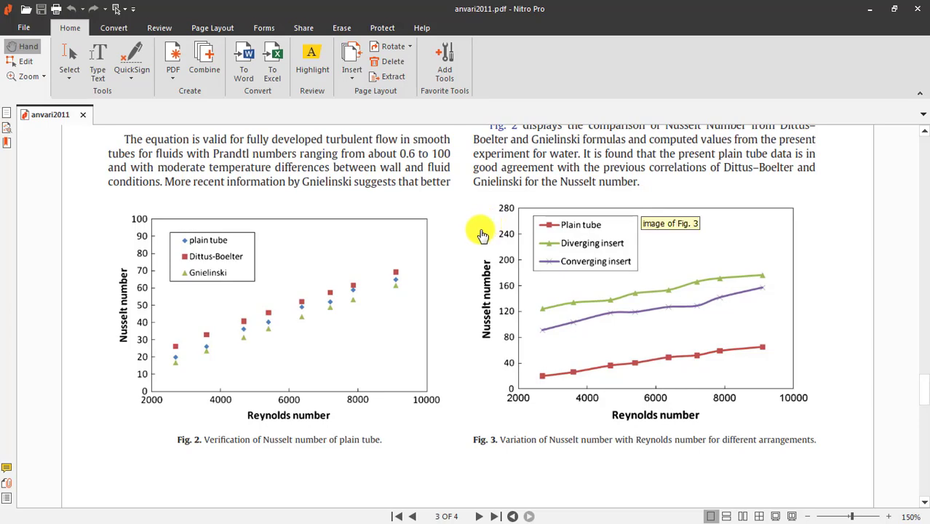
# Switch to the WebPlotDigitizer website in the browser and request the Windows 64-bit desktop package, cancelling the download.
pyautogui.click(869, 9)
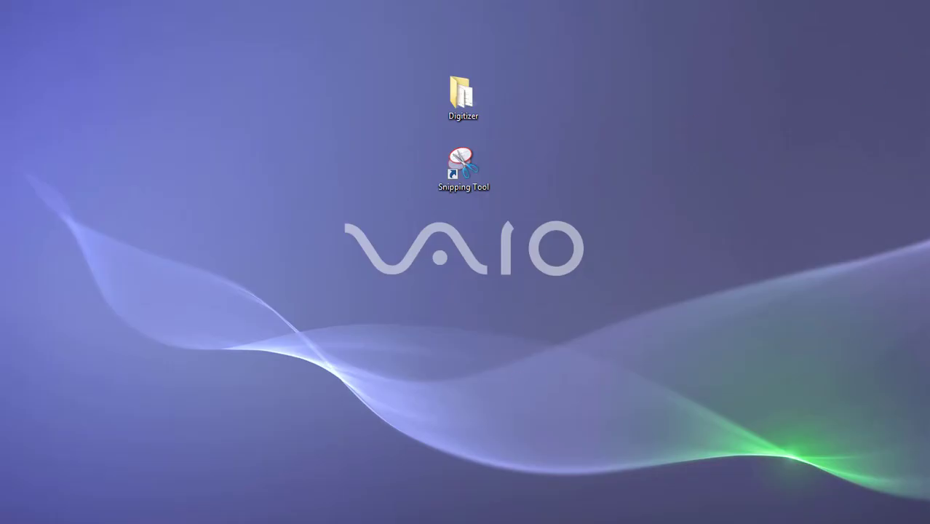
pyautogui.hotkey('alt', 'Tab')
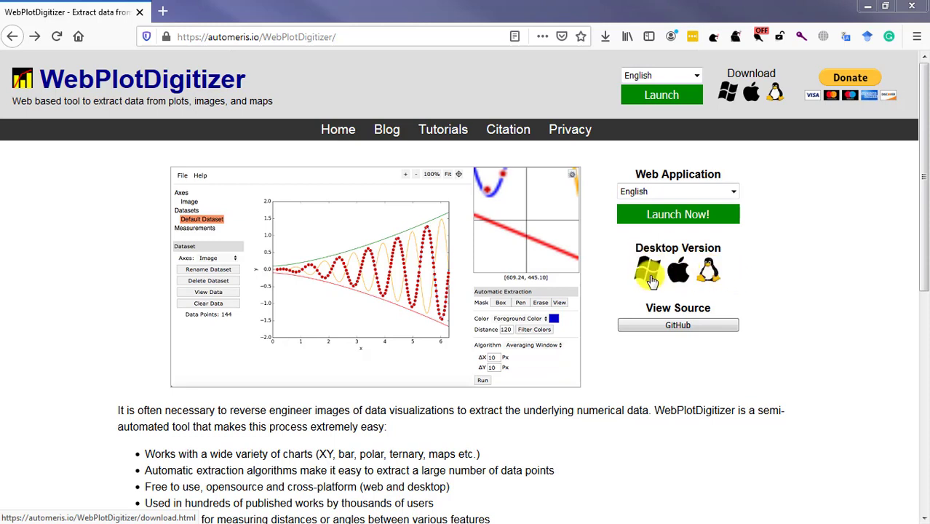
pyautogui.click(648, 278)
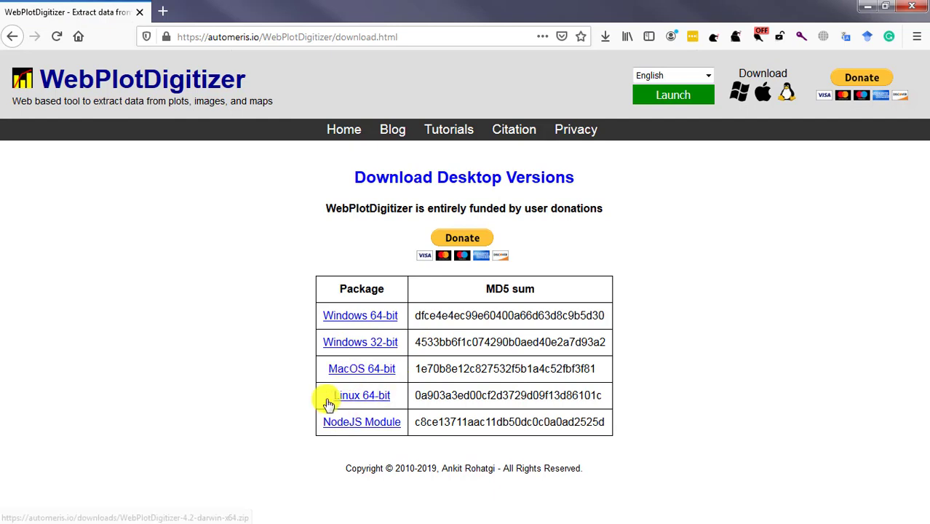
pyautogui.click(369, 316)
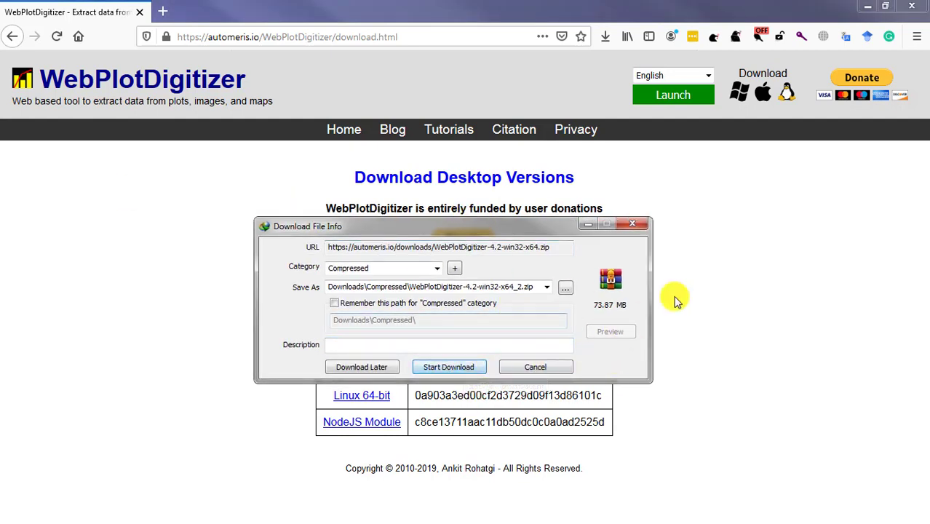
pyautogui.click(633, 227)
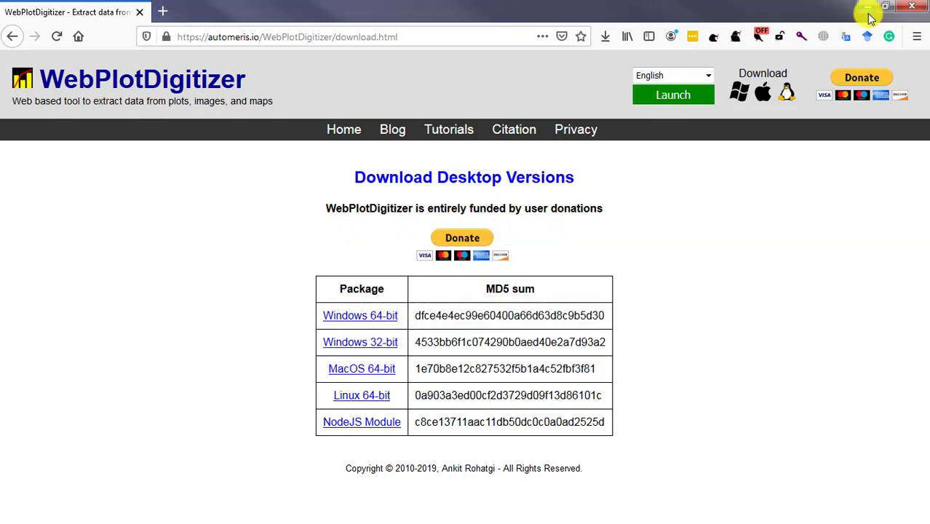
pyautogui.click(867, 5)
# Launch WebPlotDigitizer-4.2.exe from the extracted WebPlotDigitizer-4.2-win32-x64 folder inside the desktop's Digitizer folder.
pyautogui.doubleClick(461, 94)
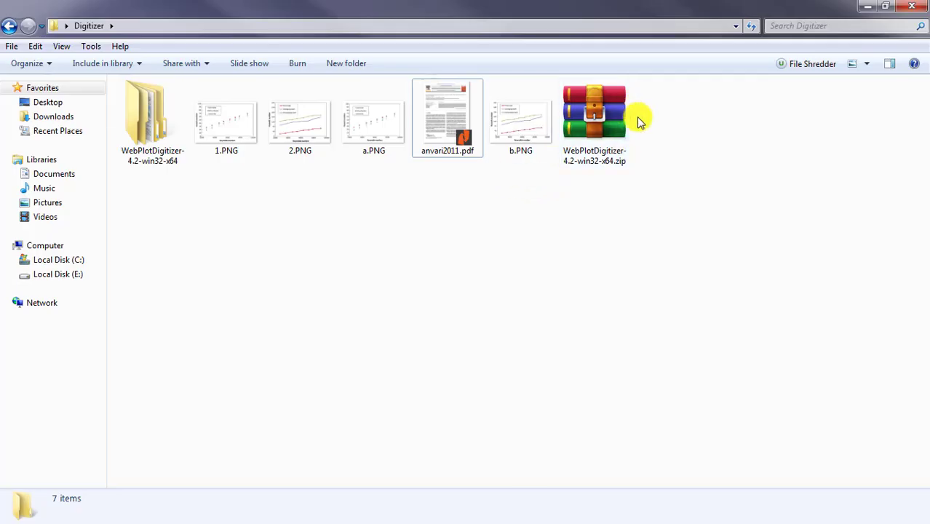
pyautogui.click(593, 113)
pyautogui.rightClick(594, 113)
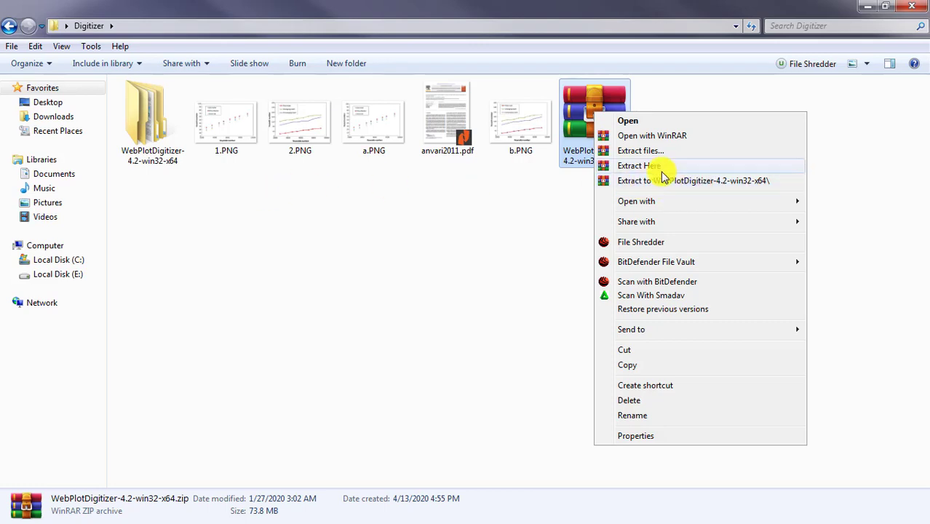
pyautogui.click(154, 188)
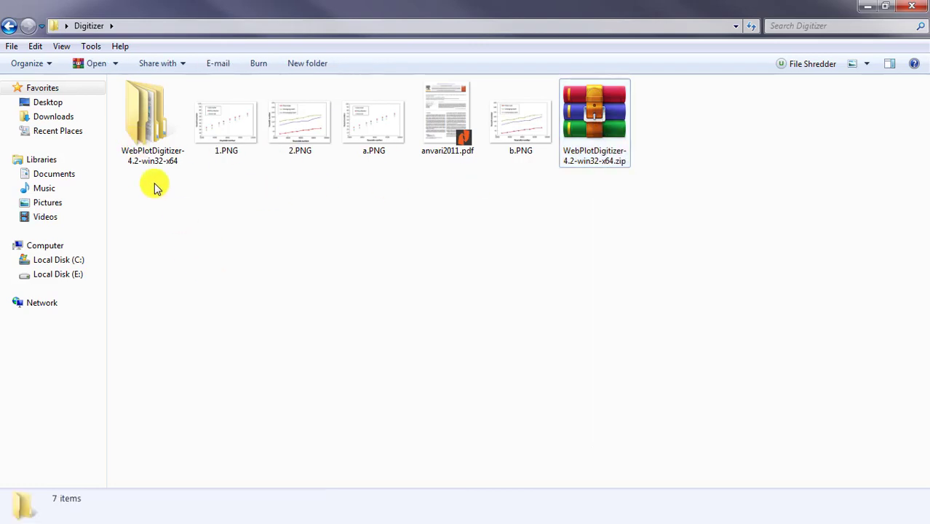
pyautogui.doubleClick(149, 141)
pyautogui.doubleClick(189, 106)
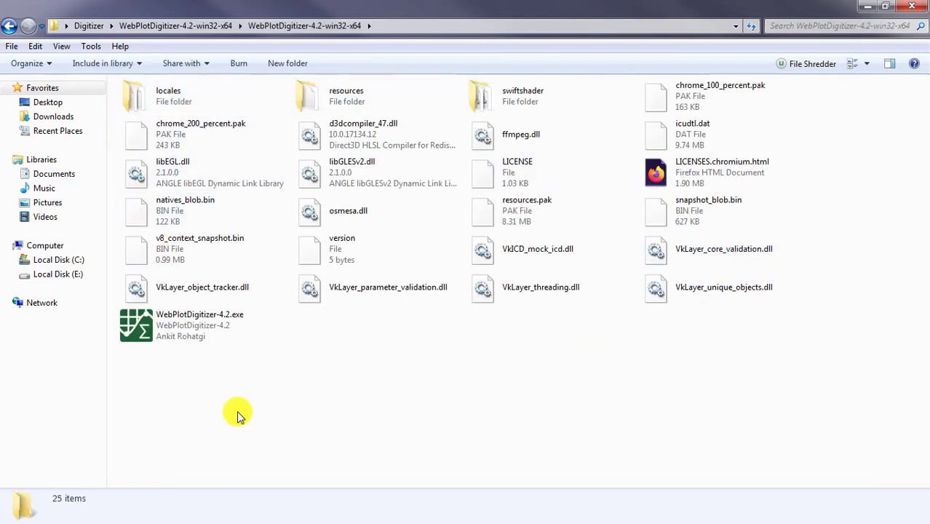
pyautogui.click(177, 335)
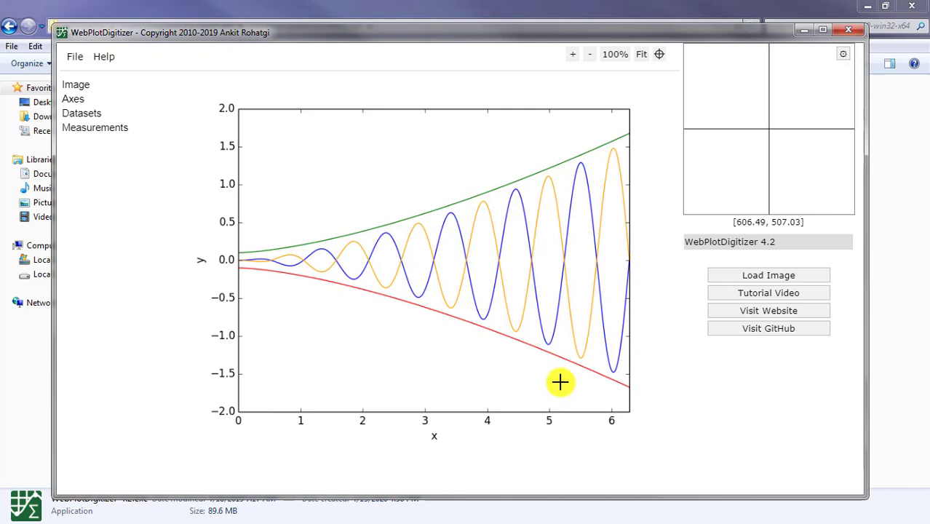
# Load the chart image 1.PNG from the Digitizer folder and start axis alignment as a 2D (X-Y) Plot.
pyautogui.click(751, 279)
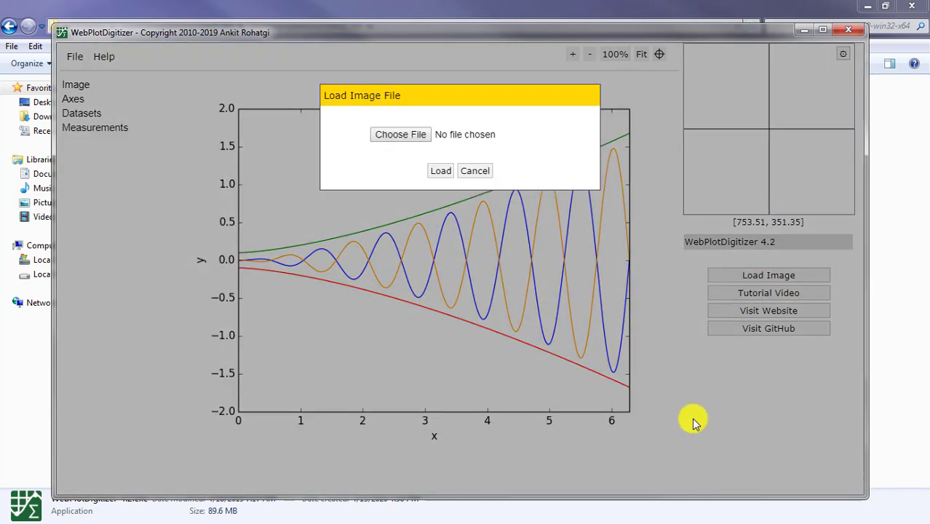
pyautogui.click(410, 137)
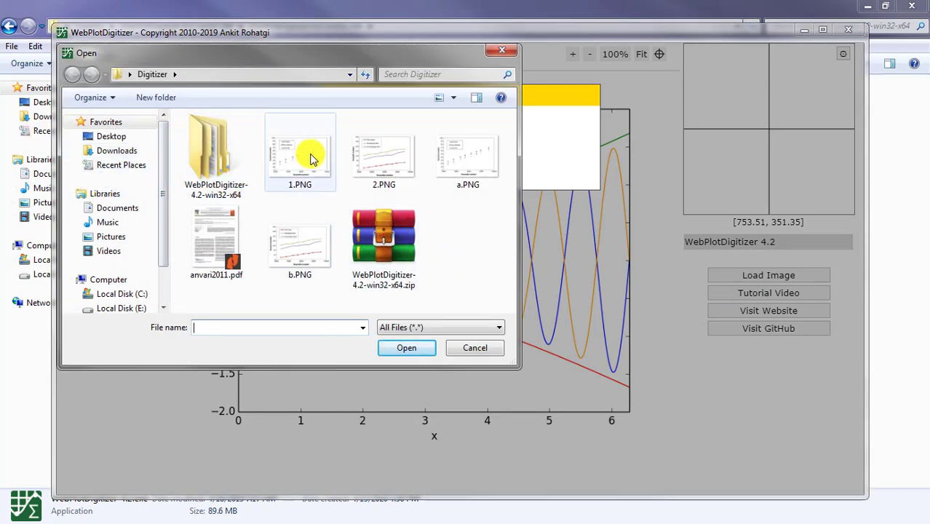
pyautogui.click(309, 158)
pyautogui.click(406, 348)
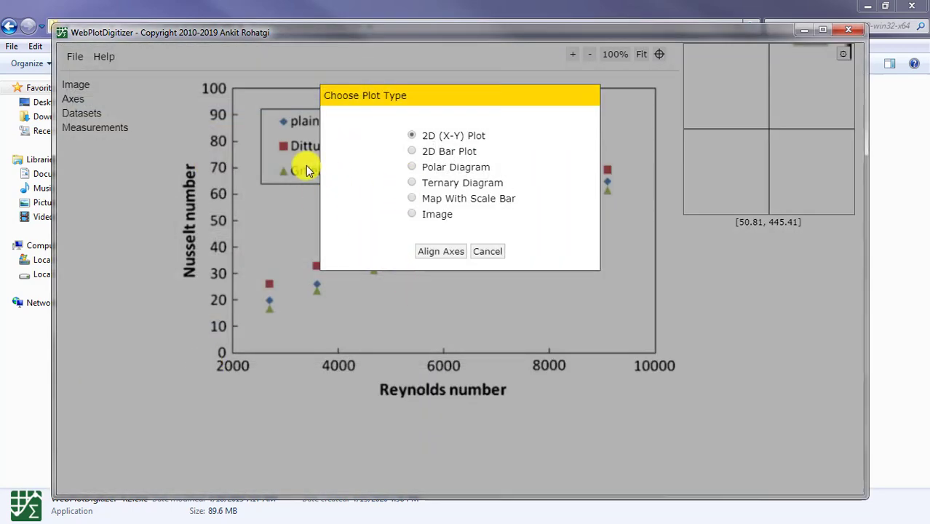
pyautogui.click(439, 258)
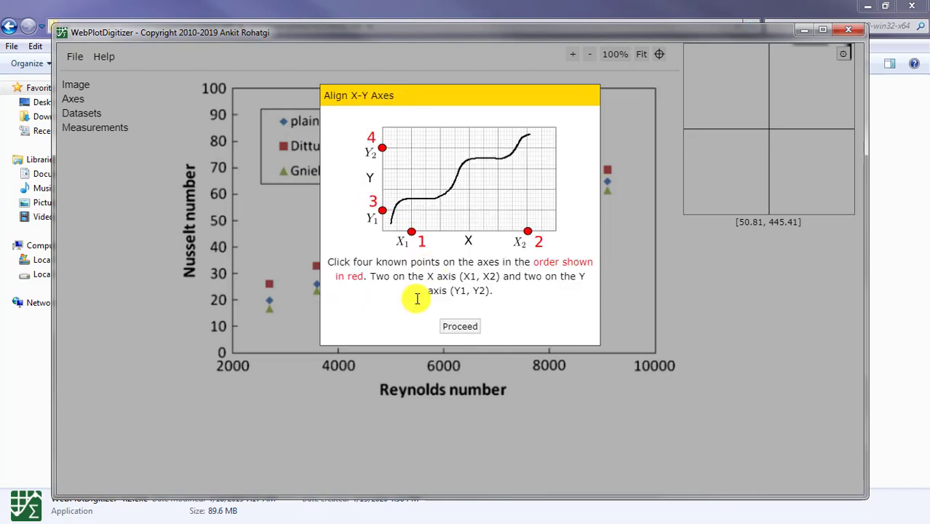
# Place the four calibration points: X1 at 2000 and X2 at 10000 on the Reynolds axis, Y1 at 0 and Y2 at 100 on the Nusselt axis.
pyautogui.click(456, 328)
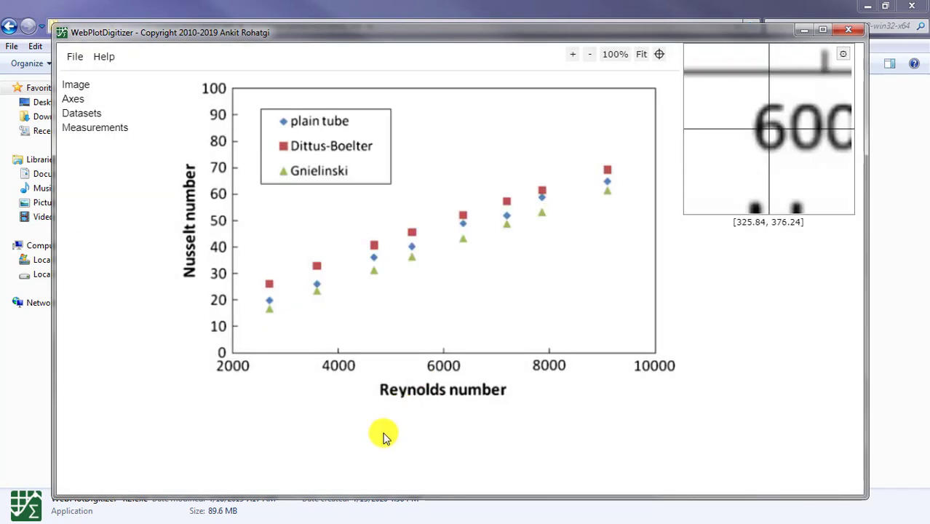
pyautogui.click(816, 31)
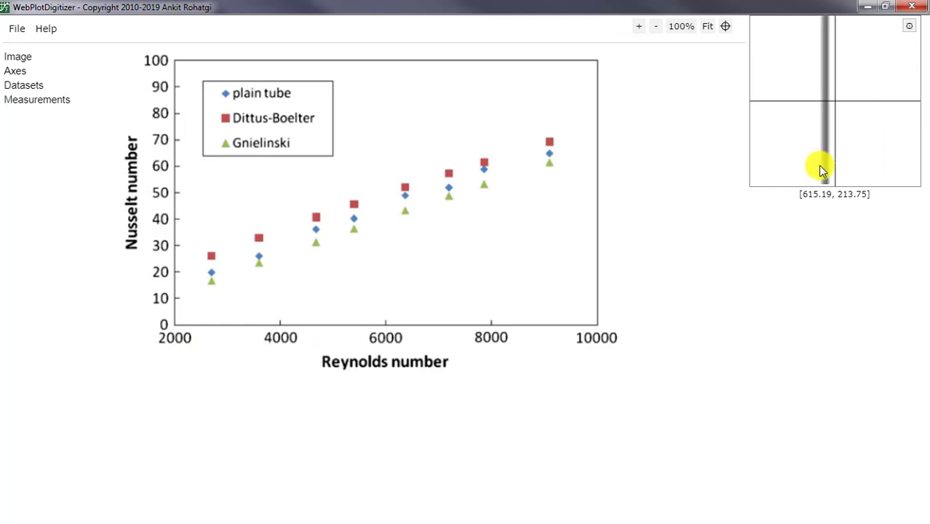
pyautogui.click(174, 325)
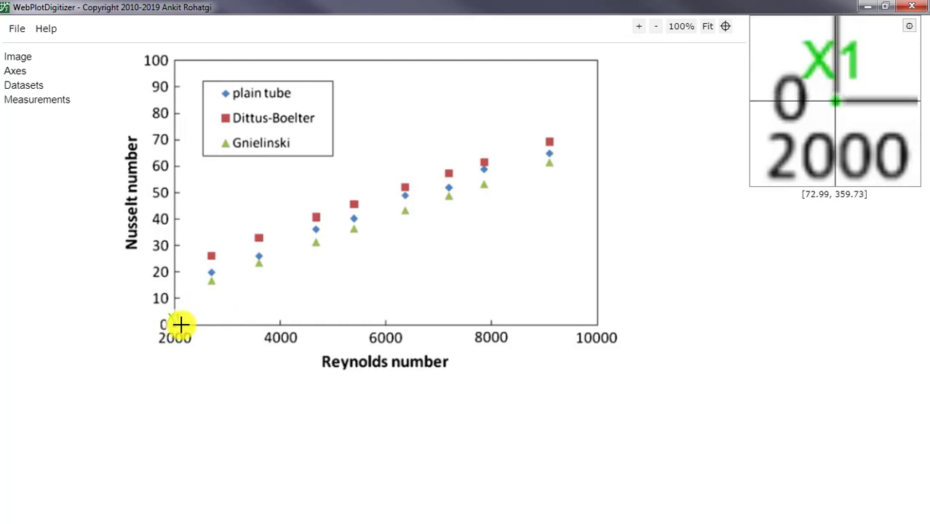
pyautogui.click(596, 325)
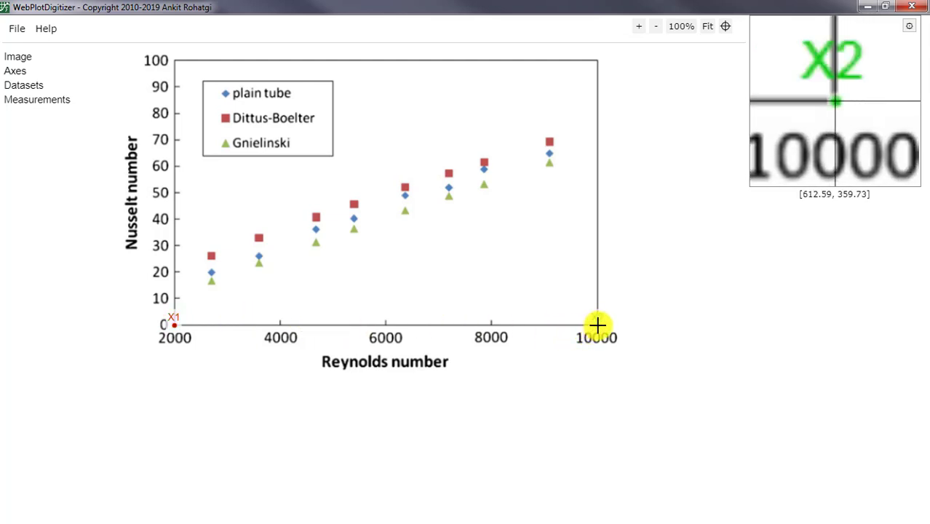
pyautogui.click(173, 326)
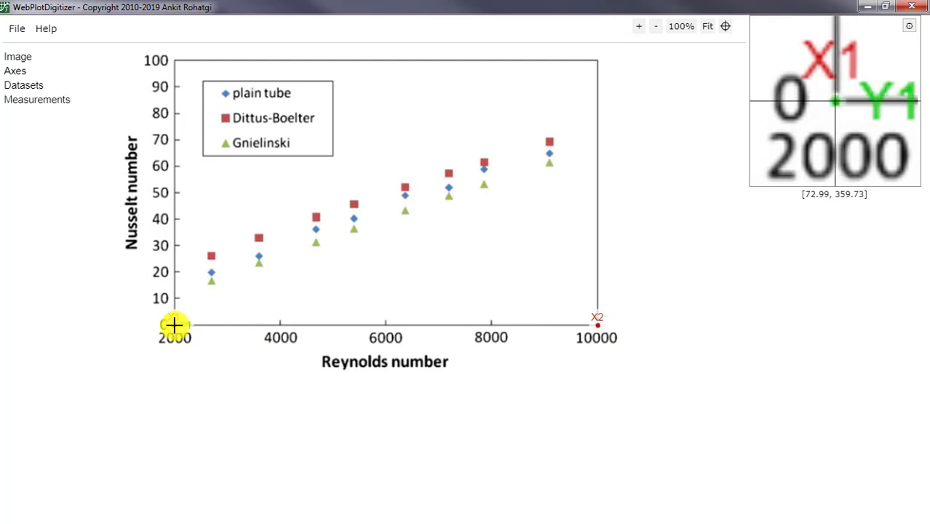
pyautogui.click(174, 60)
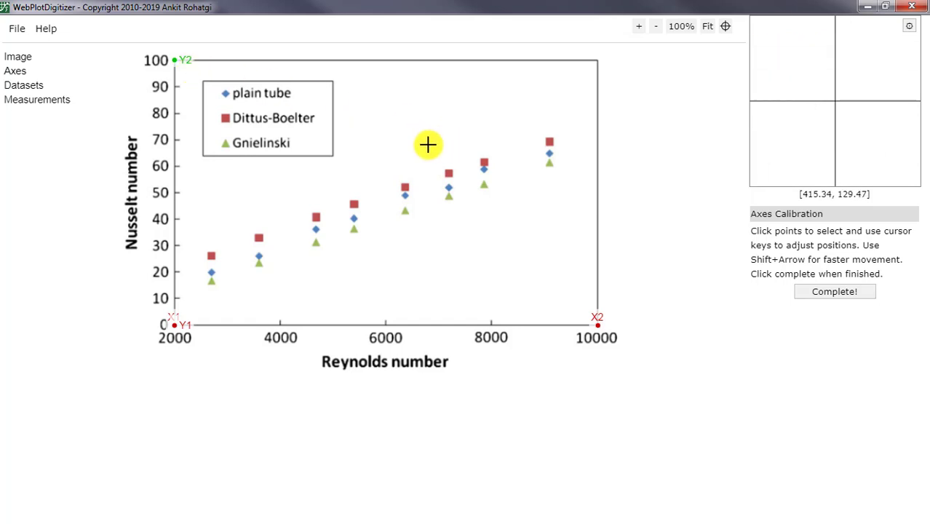
# Complete the axes calibration with X-axis values 2000 and 10000 and Y-axis values 0 and 100.
pyautogui.click(837, 294)
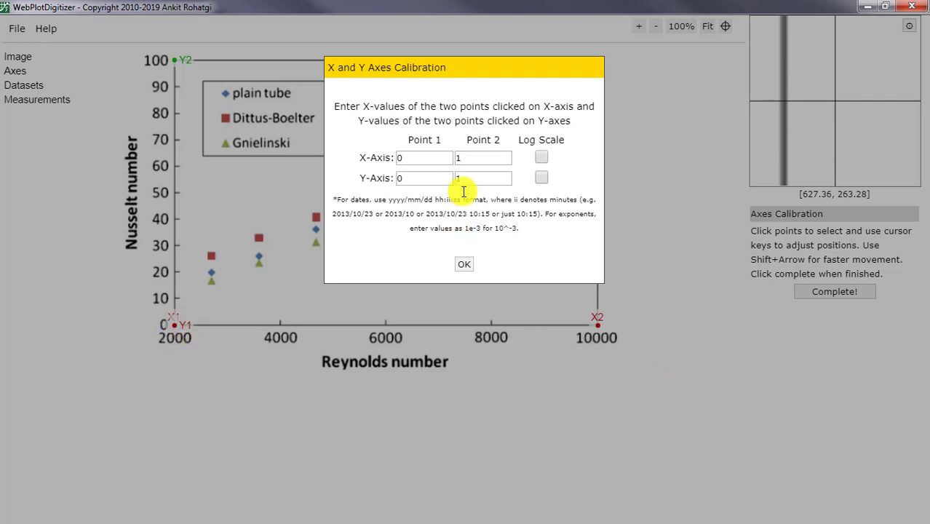
pyautogui.doubleClick(413, 157)
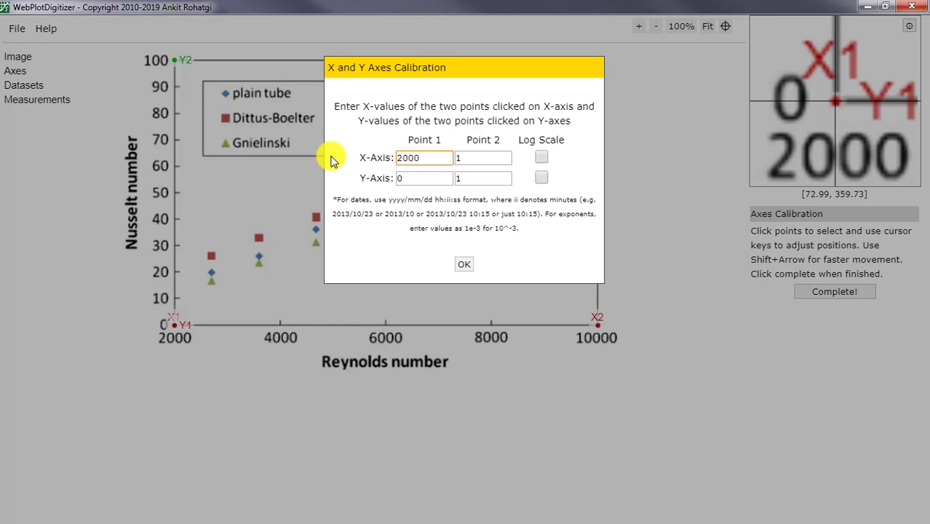
pyautogui.write('2000')
pyautogui.doubleClick(467, 158)
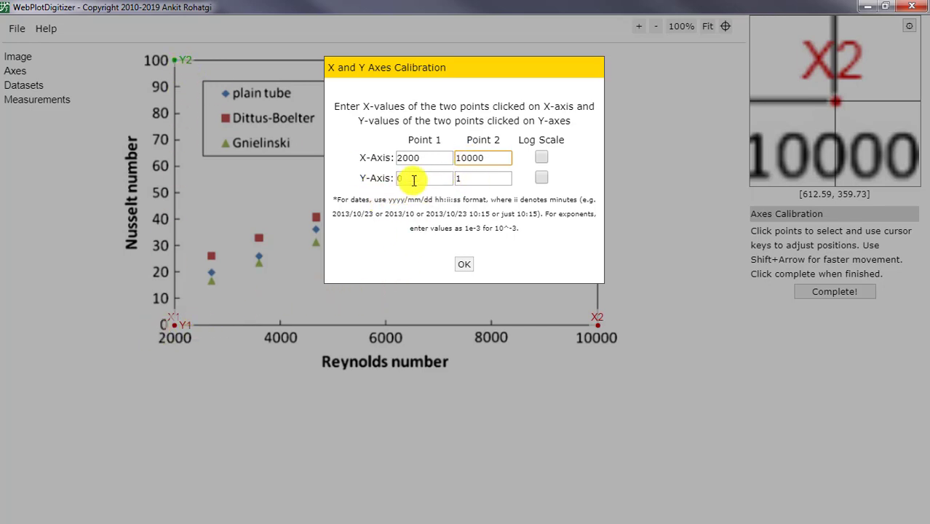
pyautogui.click(488, 179)
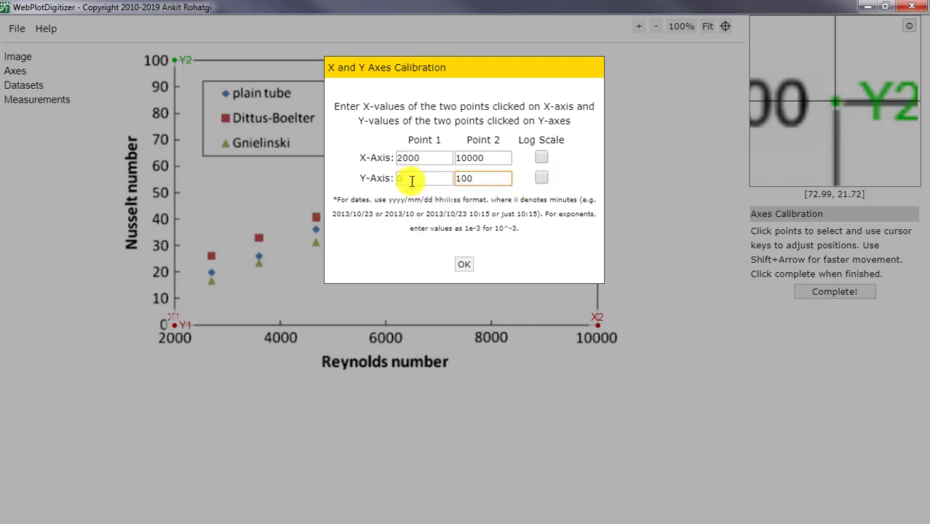
pyautogui.click(464, 264)
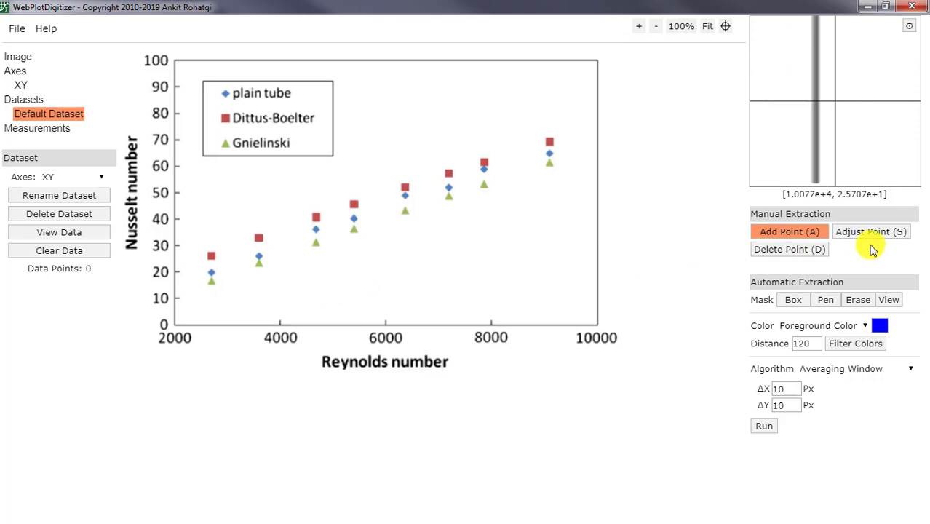
# Manually add a data point on each of the eight red Dittus-Boelter square markers.
pyautogui.click(793, 240)
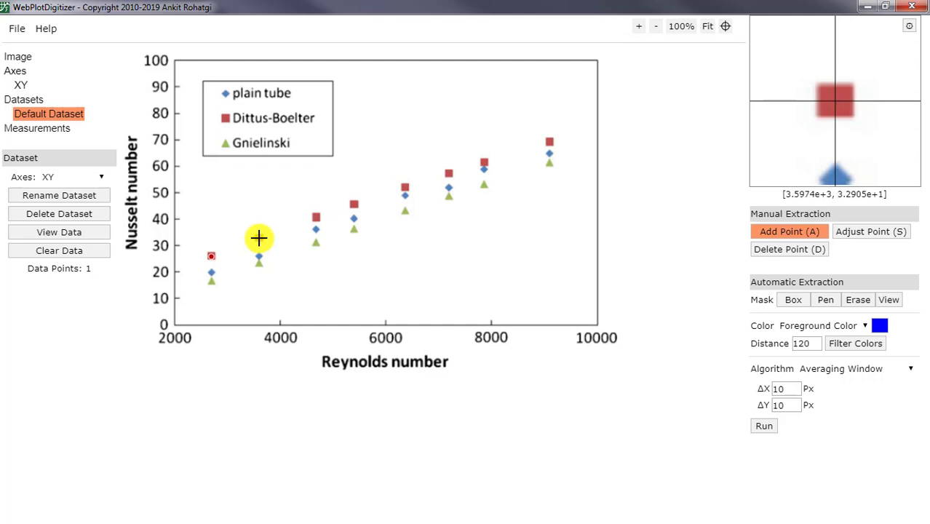
pyautogui.click(258, 238)
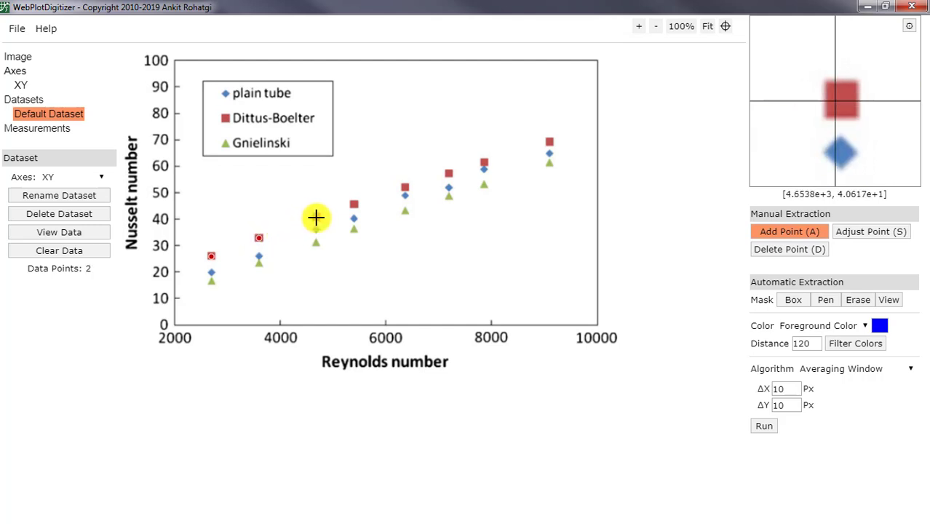
pyautogui.click(315, 217)
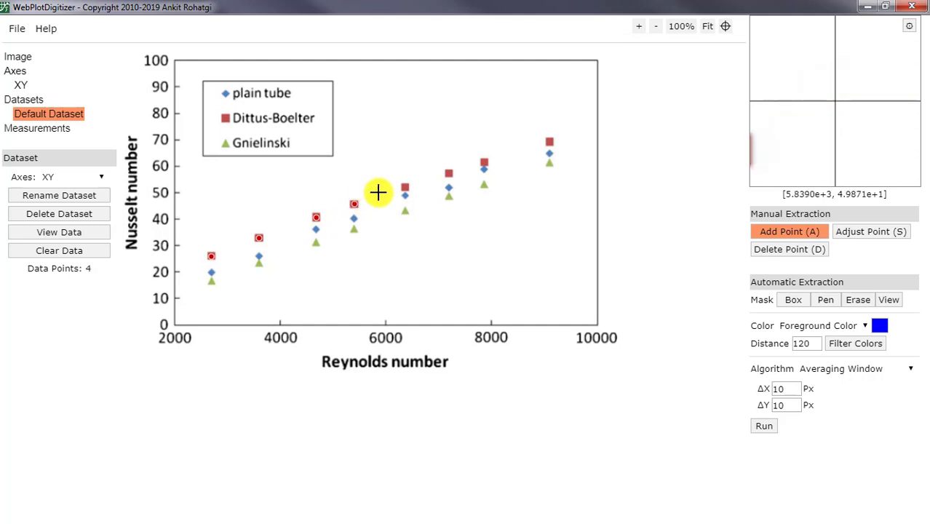
pyautogui.click(406, 187)
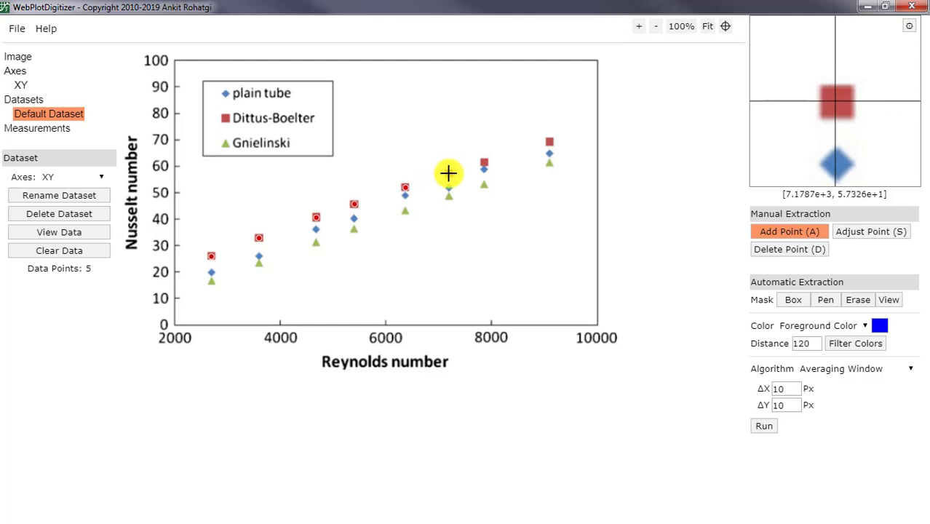
pyautogui.click(448, 173)
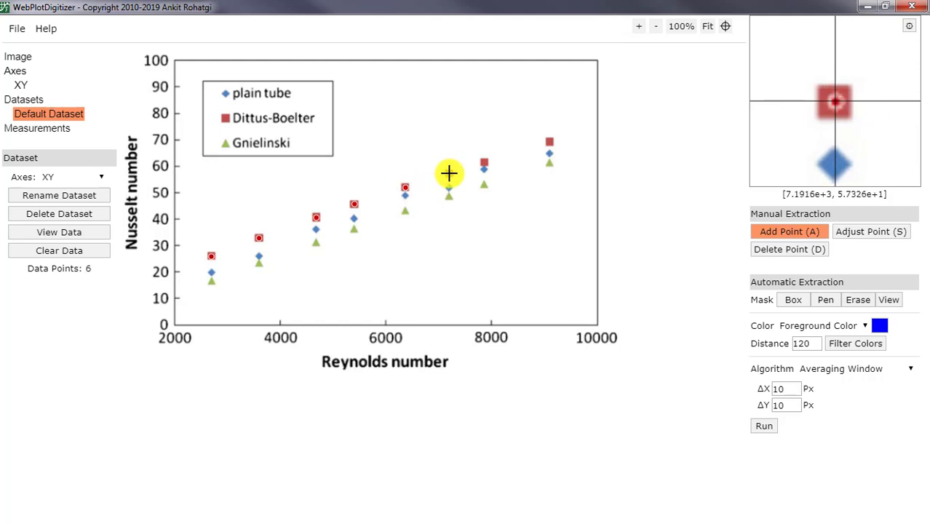
pyautogui.click(484, 161)
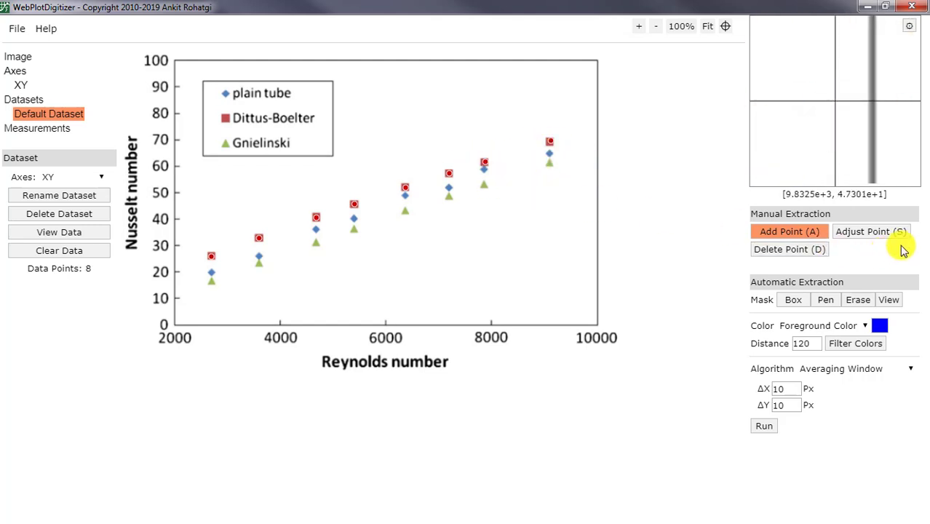
# Adjust the data points on the two Dittus-Boelter markers with the highest Reynolds numbers so they sit at the marker centres.
pyautogui.click(893, 237)
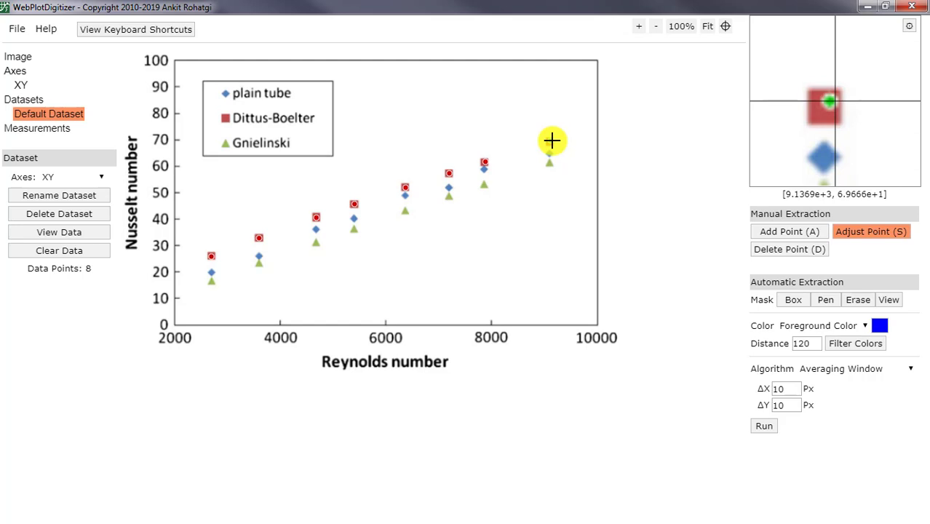
pyautogui.press('Left')
pyautogui.press('Left')
pyautogui.press('Left')
pyautogui.press('Down')
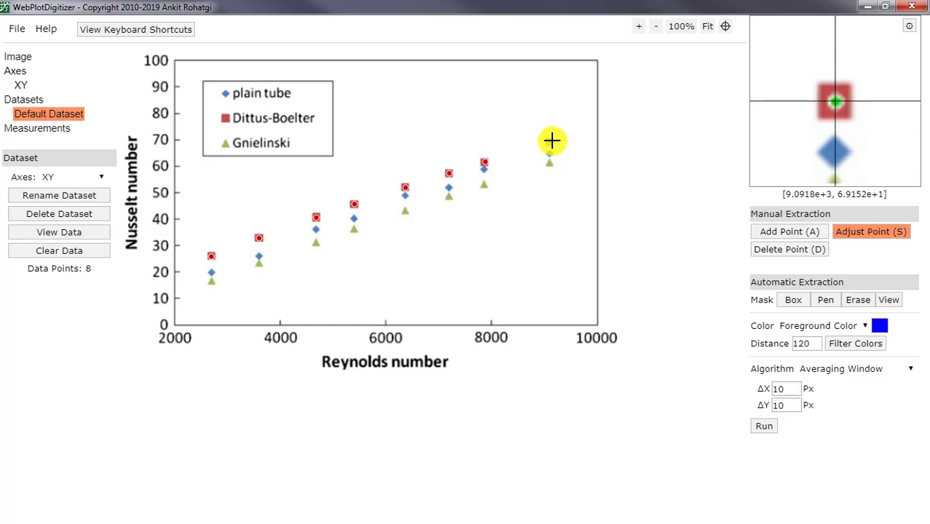
pyautogui.press('Left')
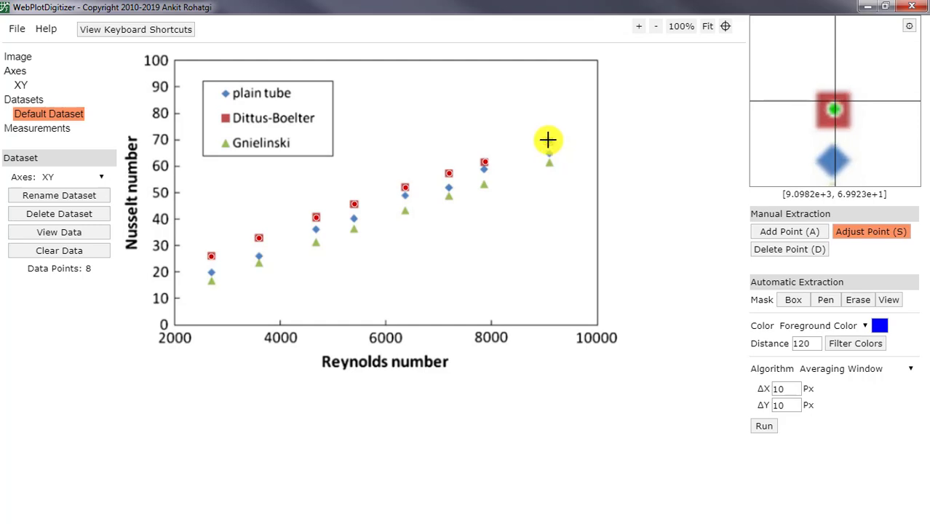
pyautogui.click(488, 161)
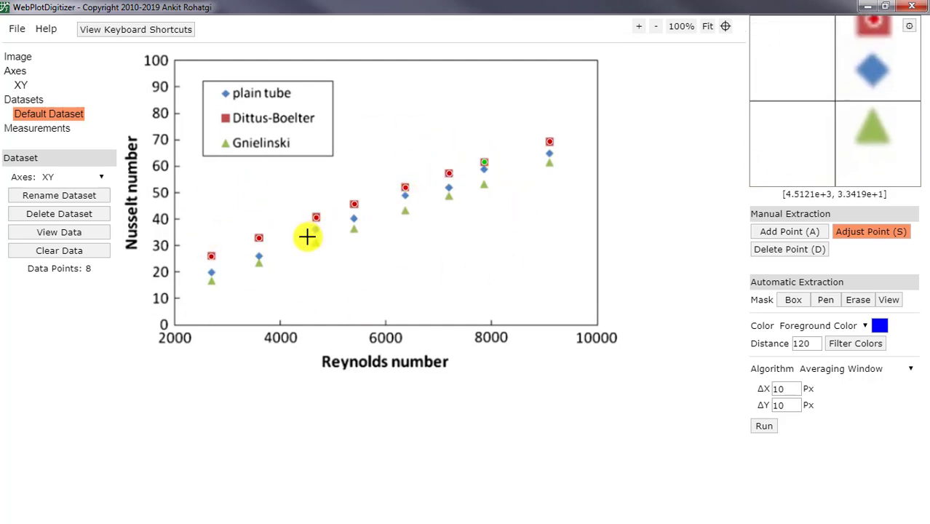
# View the acquired data and download it as Default Dataset.csv into the Digitizer folder.
pyautogui.click(70, 238)
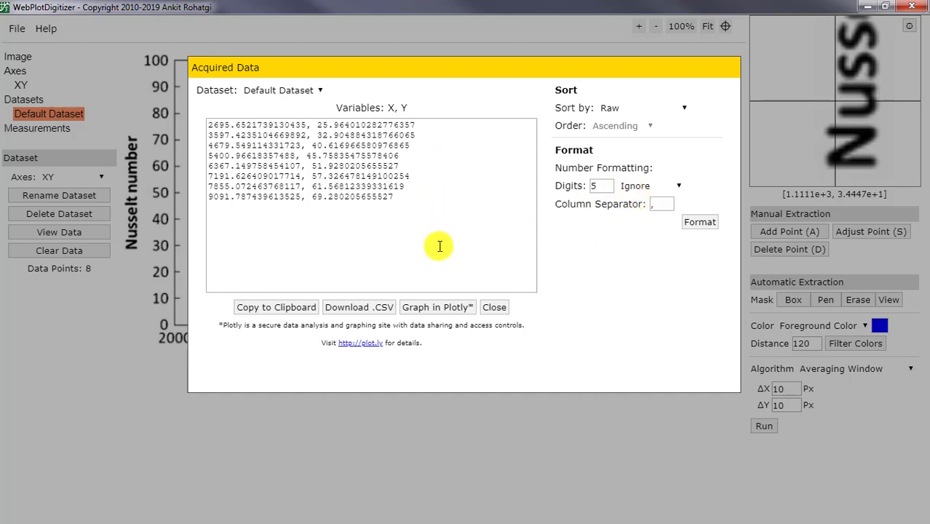
pyautogui.click(379, 310)
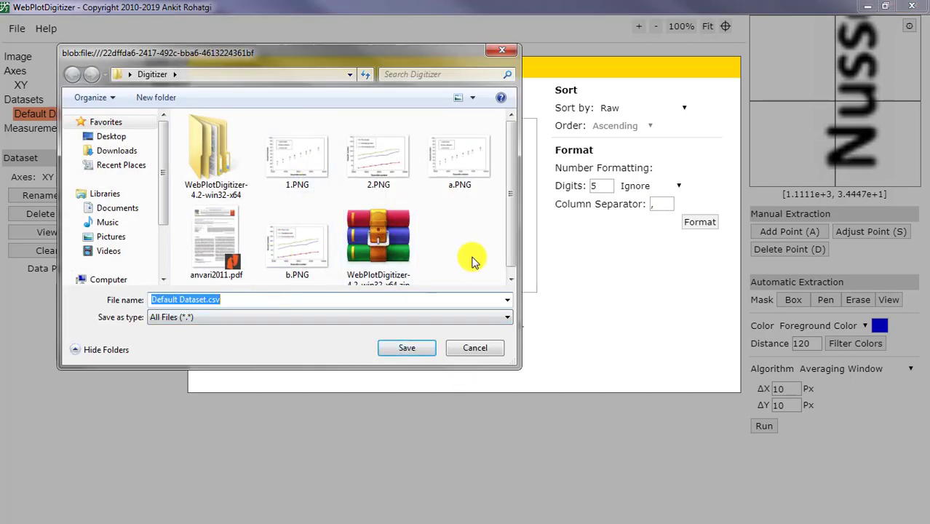
pyautogui.click(407, 349)
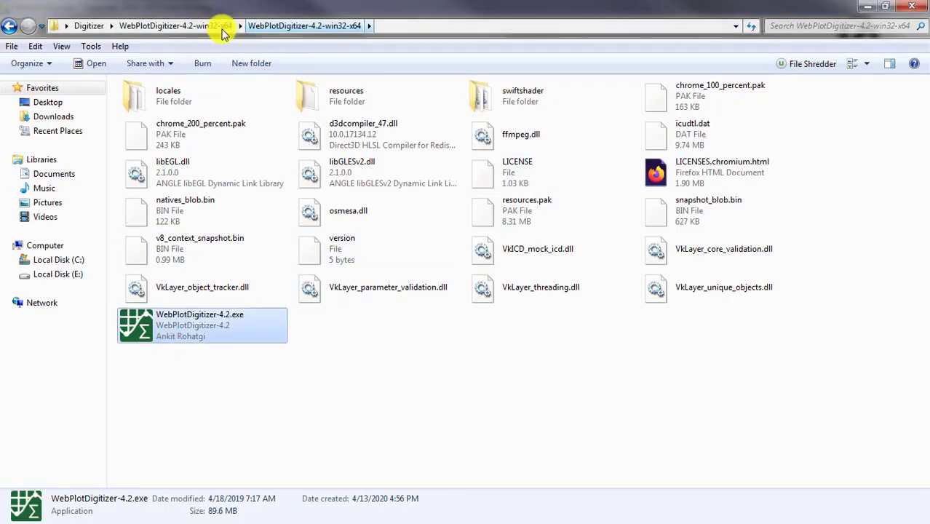
# Open Default Dataset.csv from the Digitizer folder in Excel and turn off the right-to-left sheet layout.
pyautogui.click(223, 26)
pyautogui.click(88, 26)
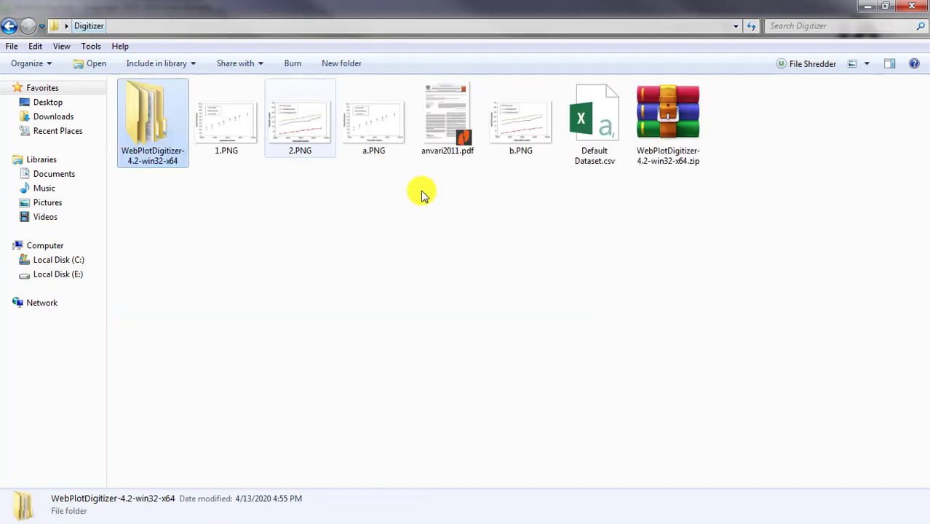
pyautogui.click(601, 131)
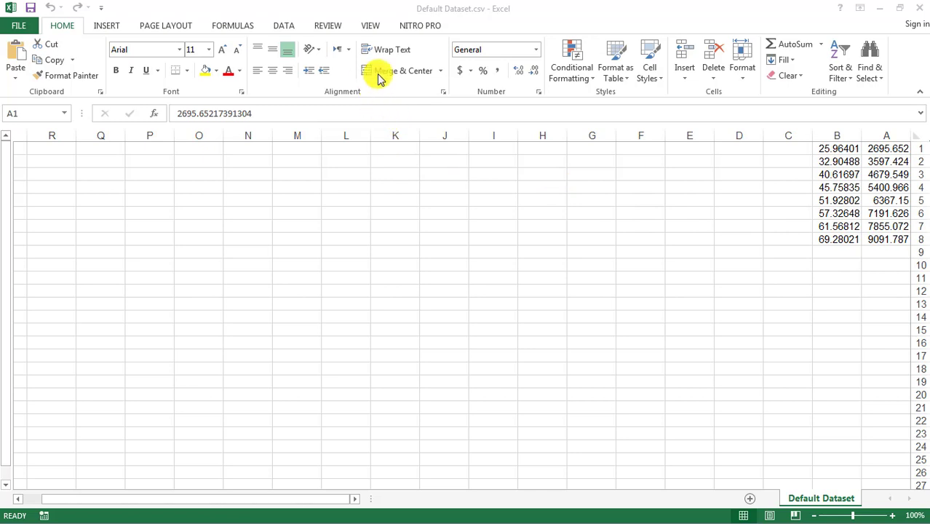
pyautogui.click(168, 26)
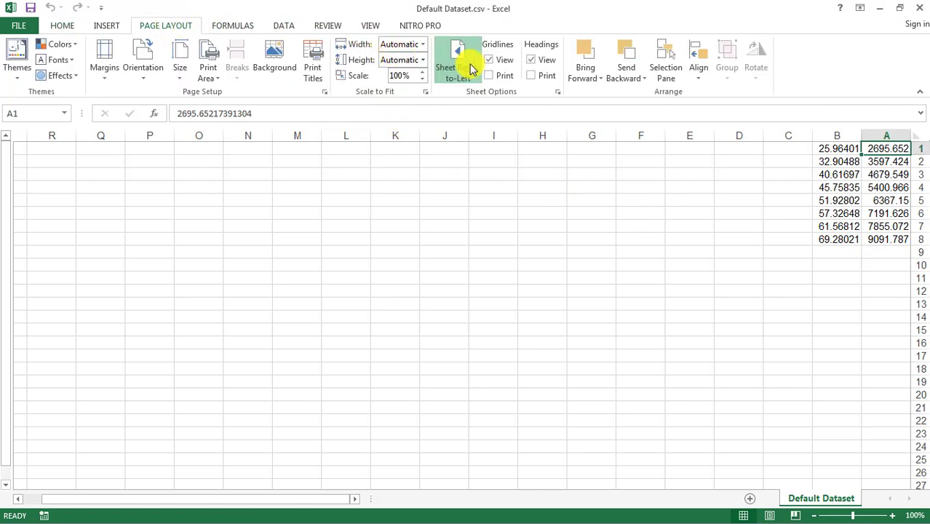
pyautogui.click(285, 317)
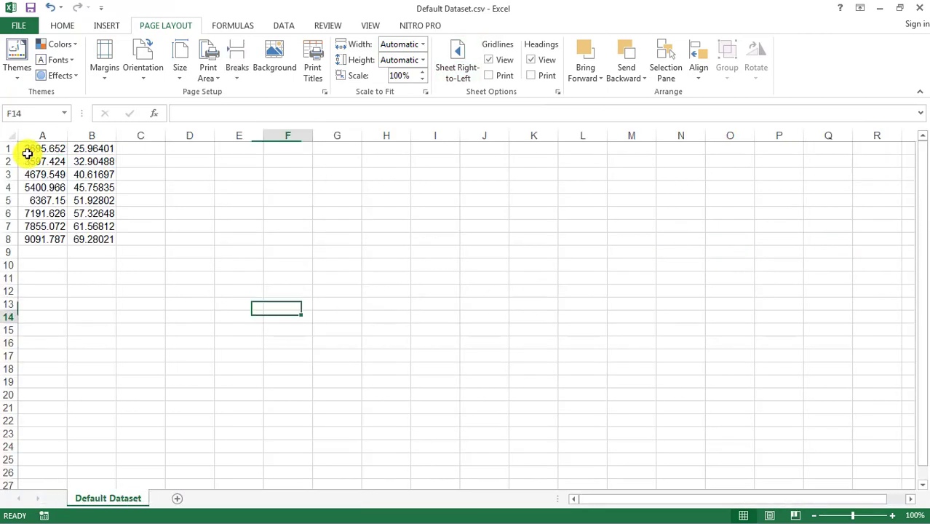
# Insert a markers-only scatter chart from the data in cells A1:B8.
pyautogui.moveTo(41, 149); pyautogui.dragTo(98, 239)
pyautogui.click(110, 28)
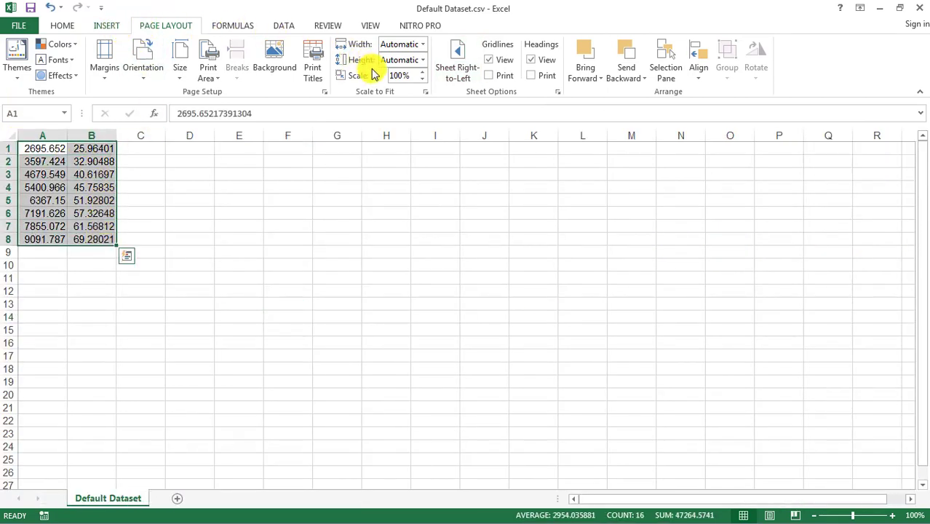
pyautogui.click(405, 77)
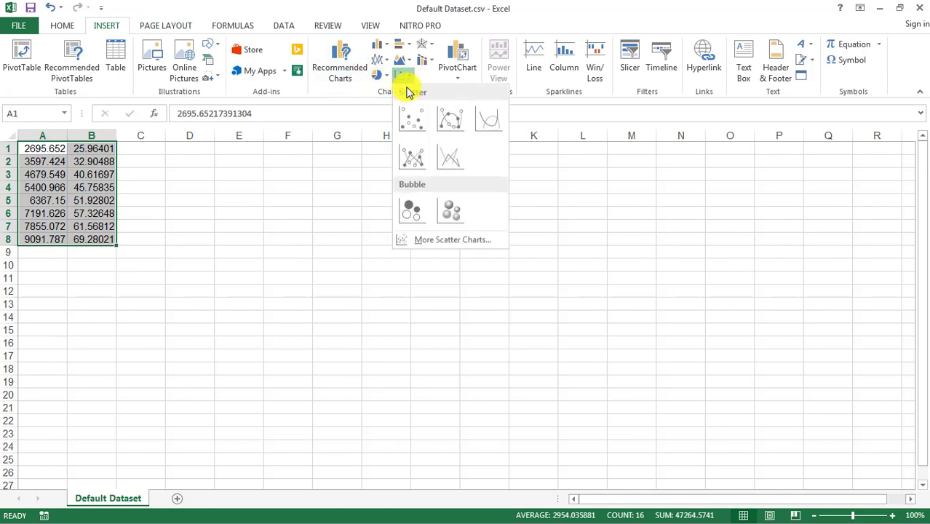
pyautogui.click(414, 120)
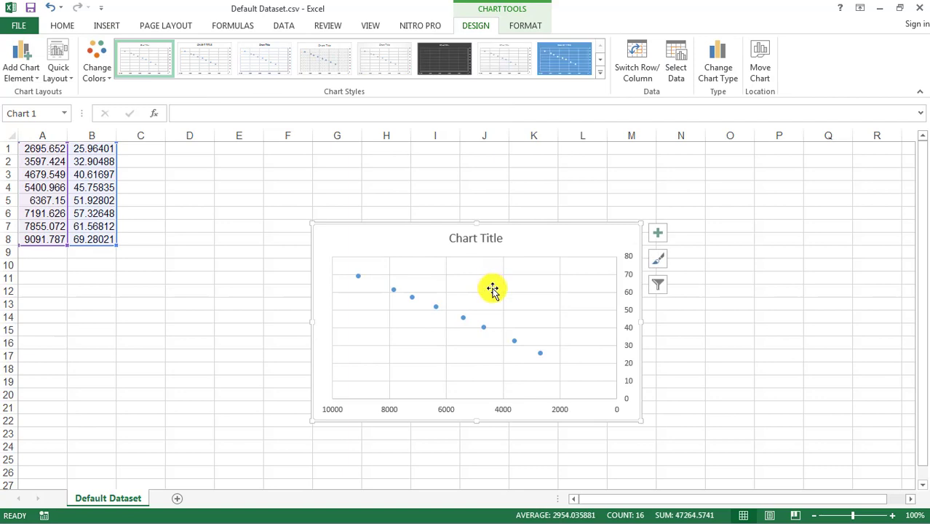
# Format the chart's horizontal axis with reverse value order turned off and a minimum bound of 2000.
pyautogui.click(554, 412)
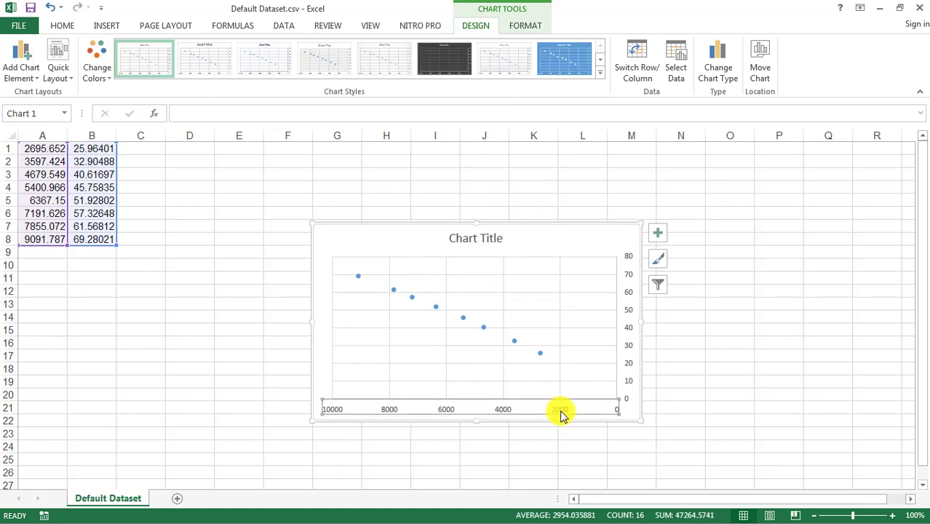
pyautogui.rightClick(560, 413)
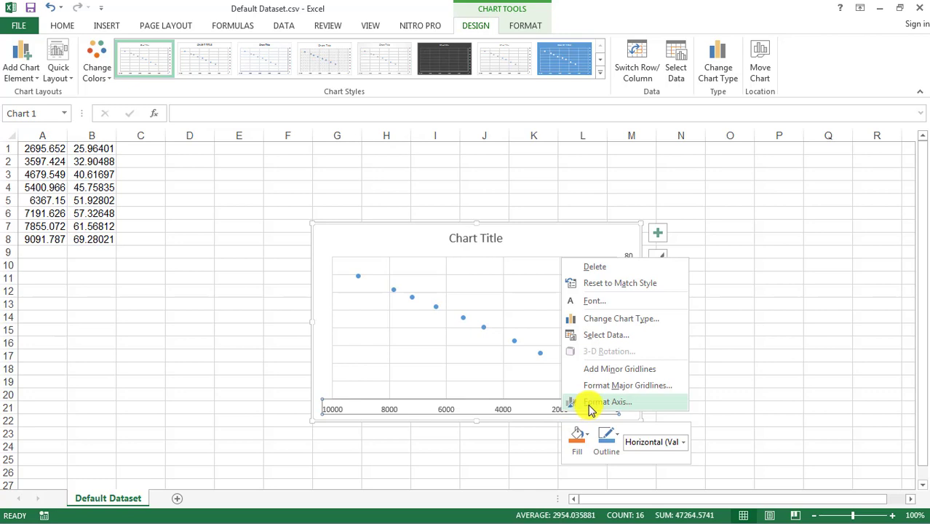
pyautogui.click(591, 404)
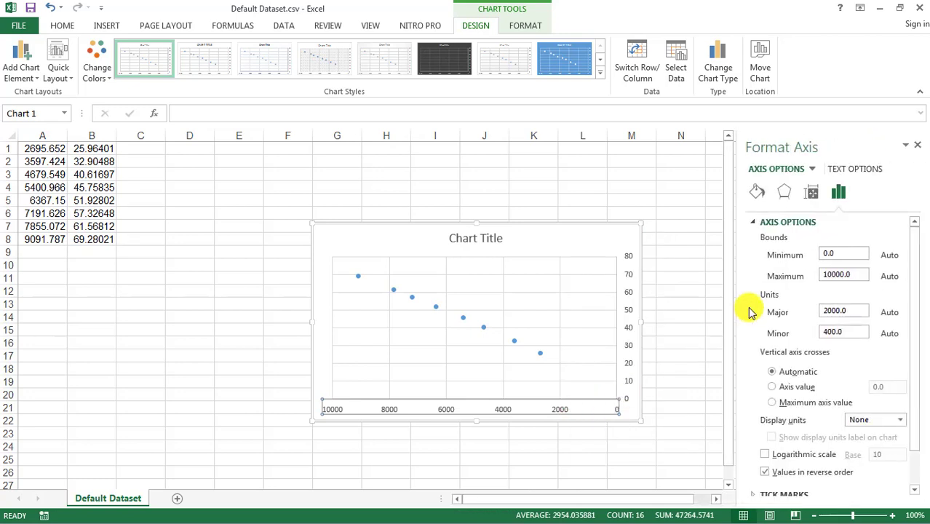
pyautogui.click(793, 471)
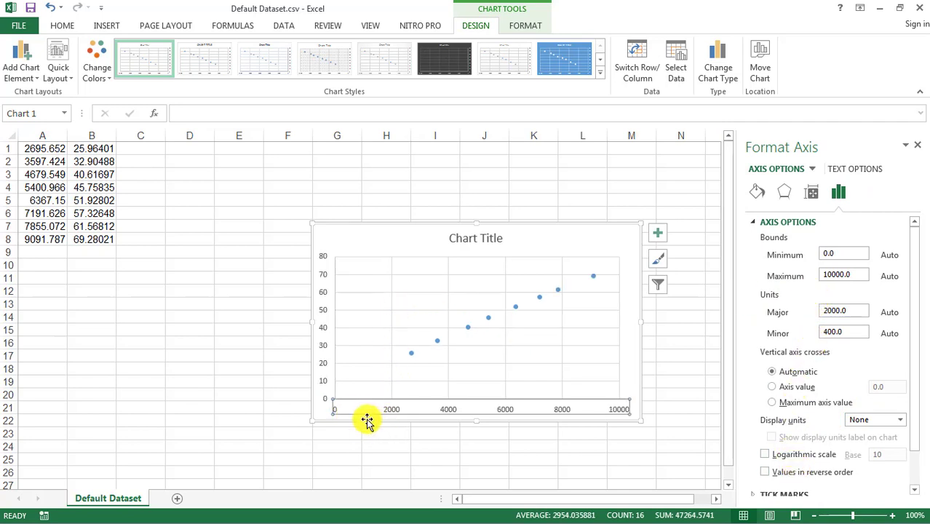
pyautogui.click(838, 254)
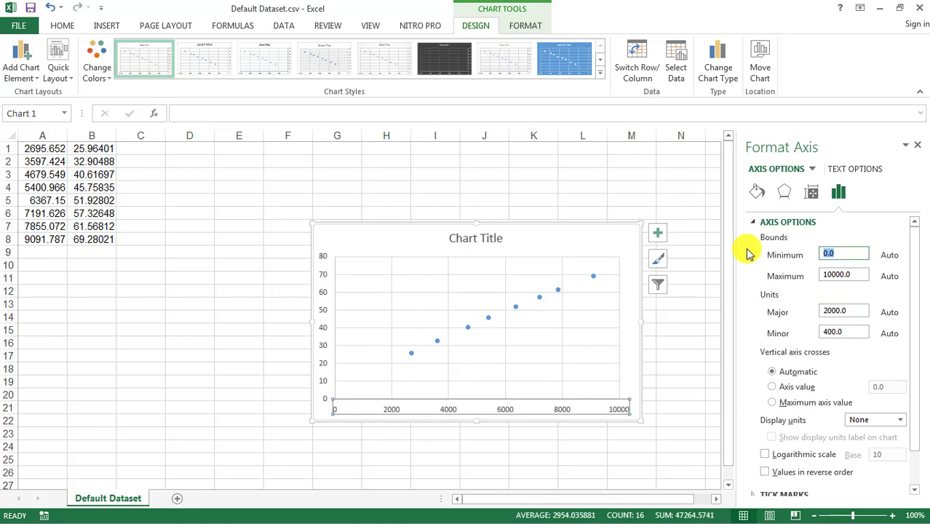
pyautogui.click(682, 368)
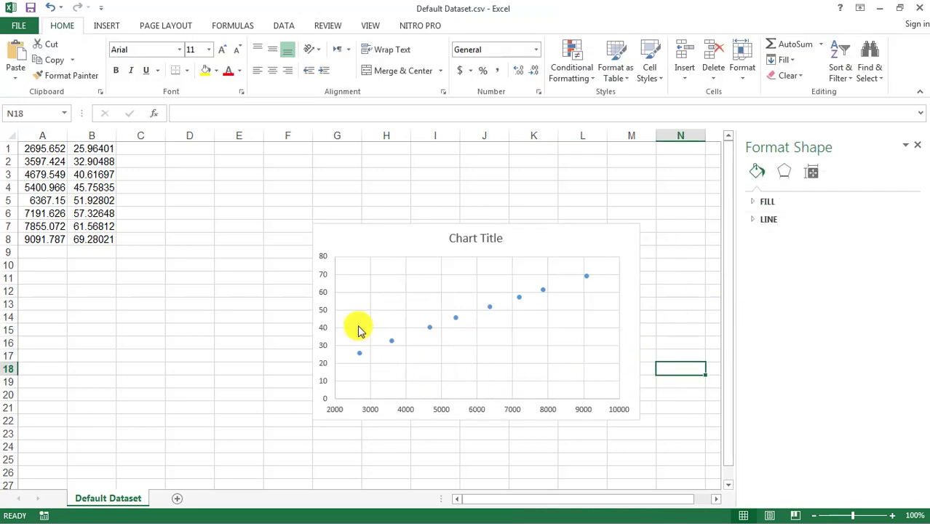
pyautogui.click(325, 303)
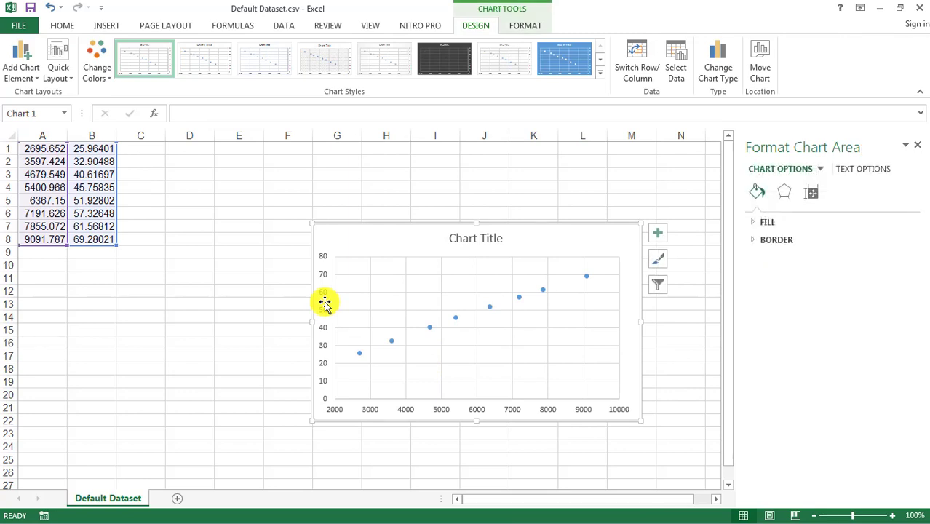
pyautogui.rightClick(324, 301)
pyautogui.press('Escape')
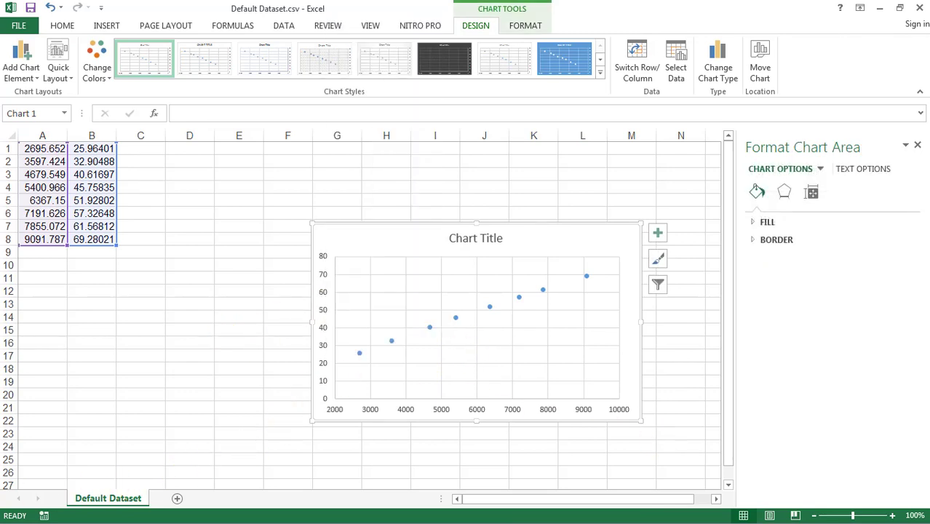
# Switch to the Digitizer folder window in Windows Explorer.
pyautogui.hotkey('alt', 'Tab')
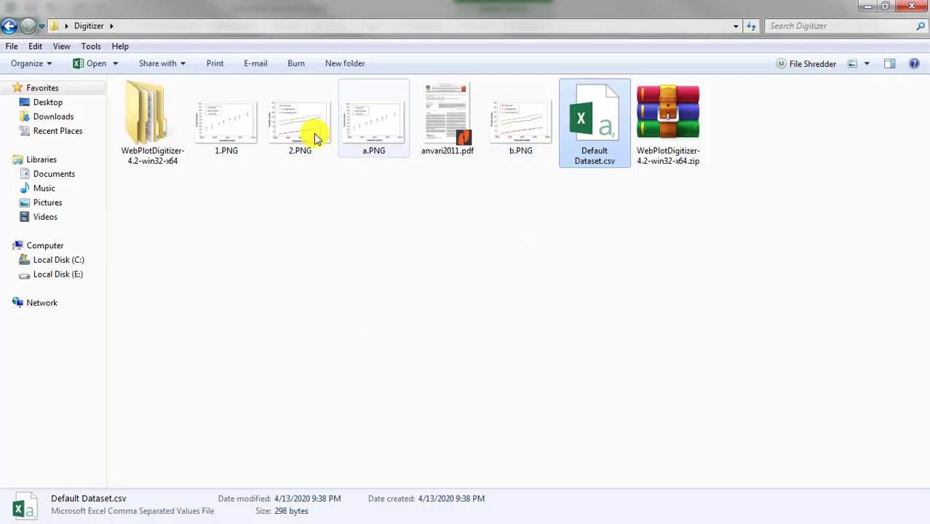